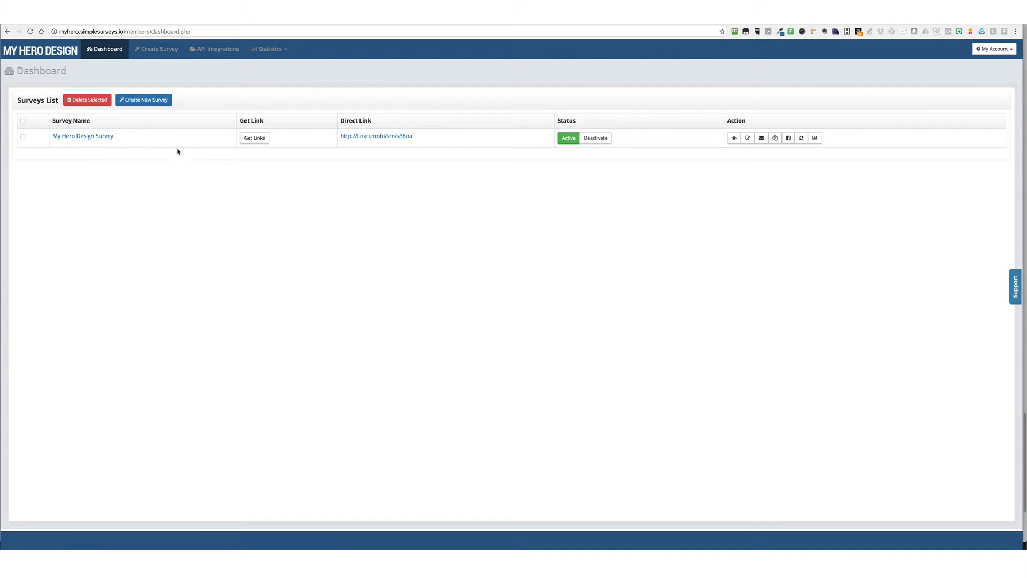
Start a new survey named "Test Survey" and enable choosing its questions from the question bank
left_click(157, 101)
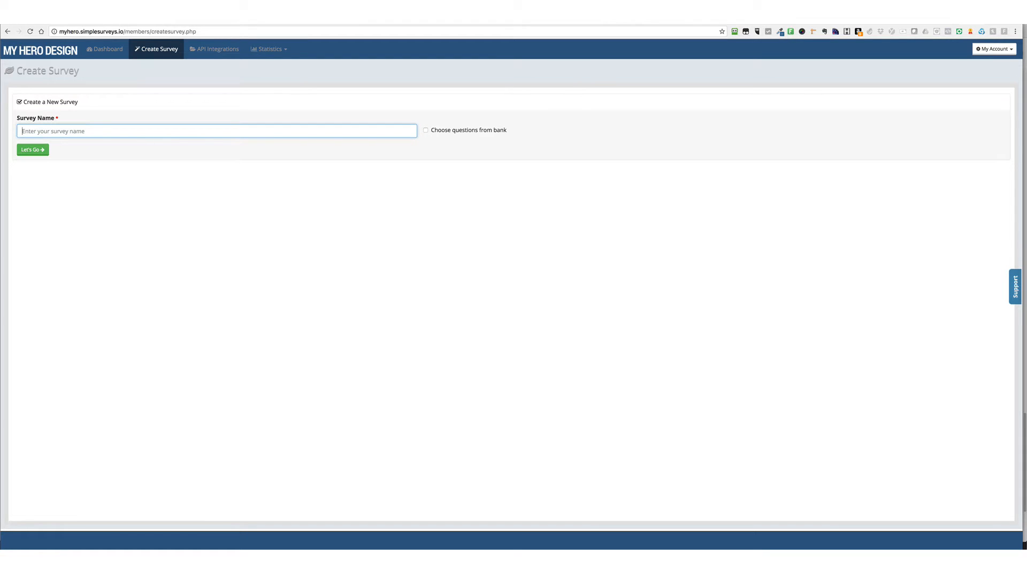
type("Test Survey")
left_click(426, 131)
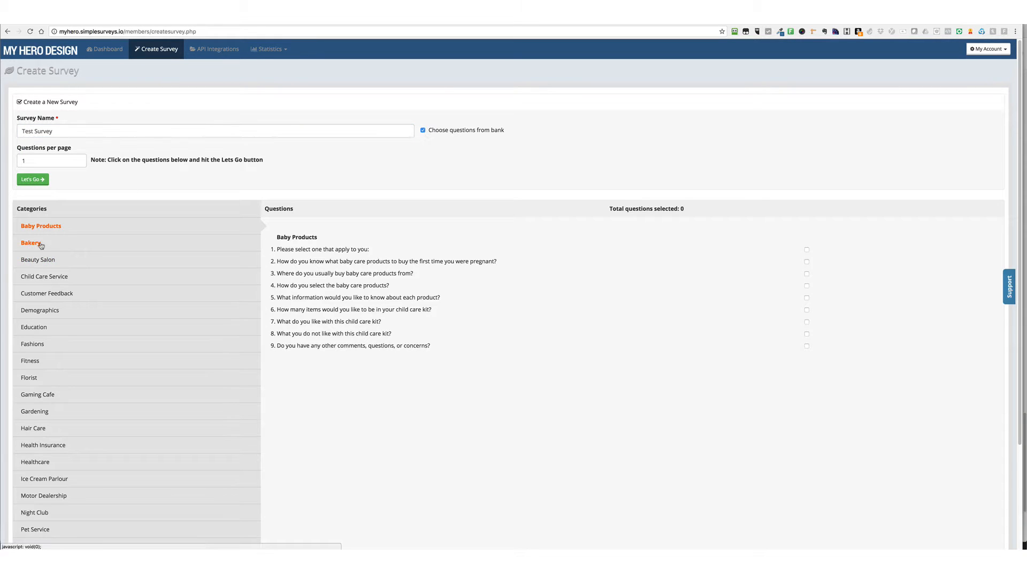
Look through the question bank categories, from Bakery through Florist and Healthcare, and examine the questions each one offers
scroll(43, 310, "down", 2)
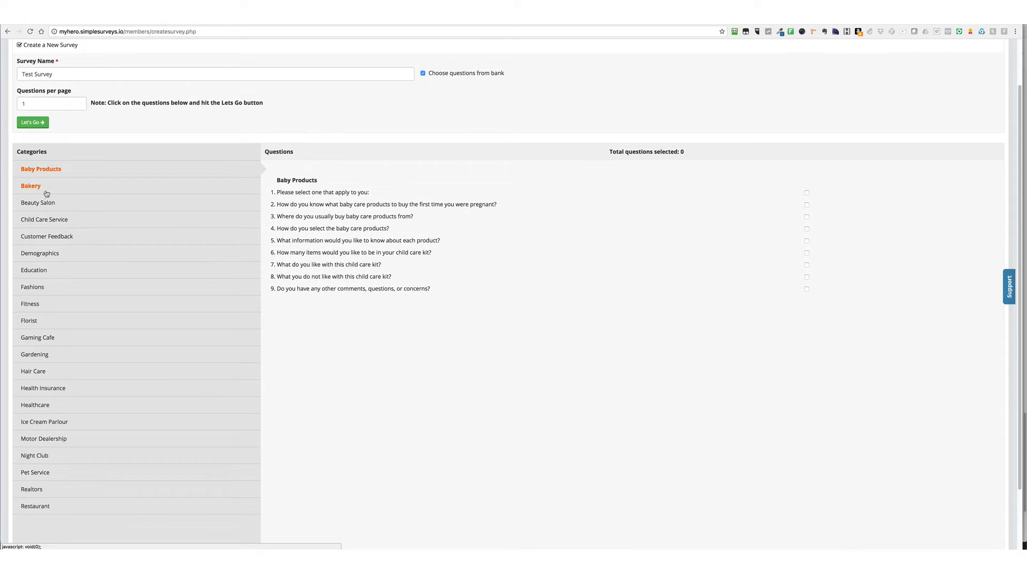
left_click(46, 185)
left_click(46, 203)
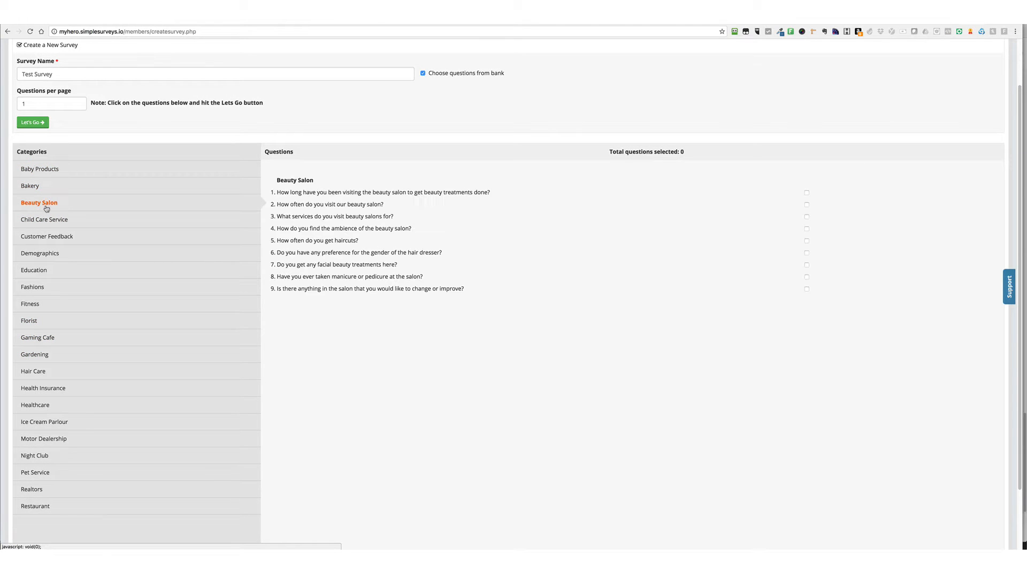
left_click(47, 220)
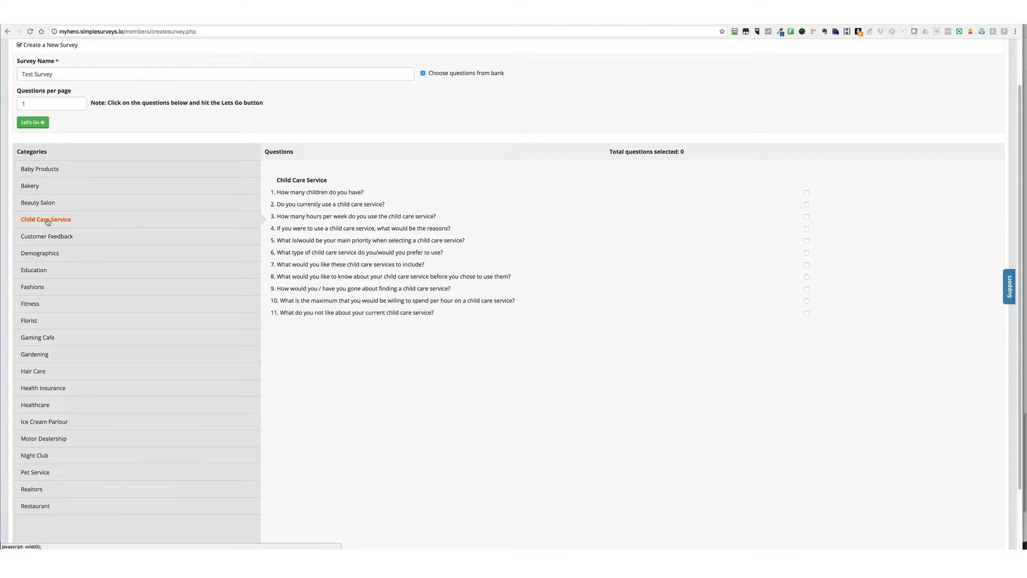
left_click(47, 236)
left_click(41, 253)
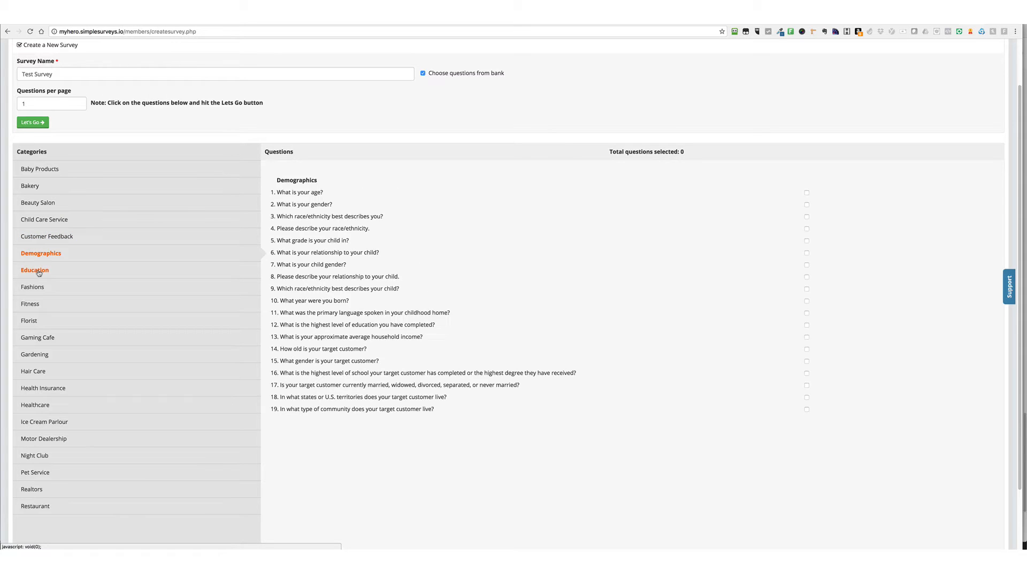
left_click(39, 272)
left_click(36, 288)
left_click(36, 304)
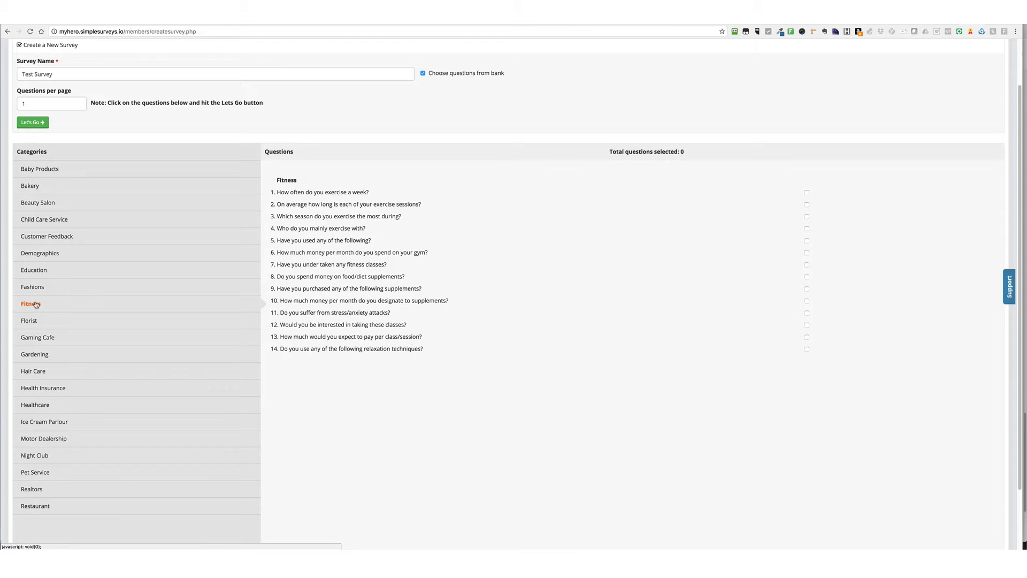
left_click(37, 322)
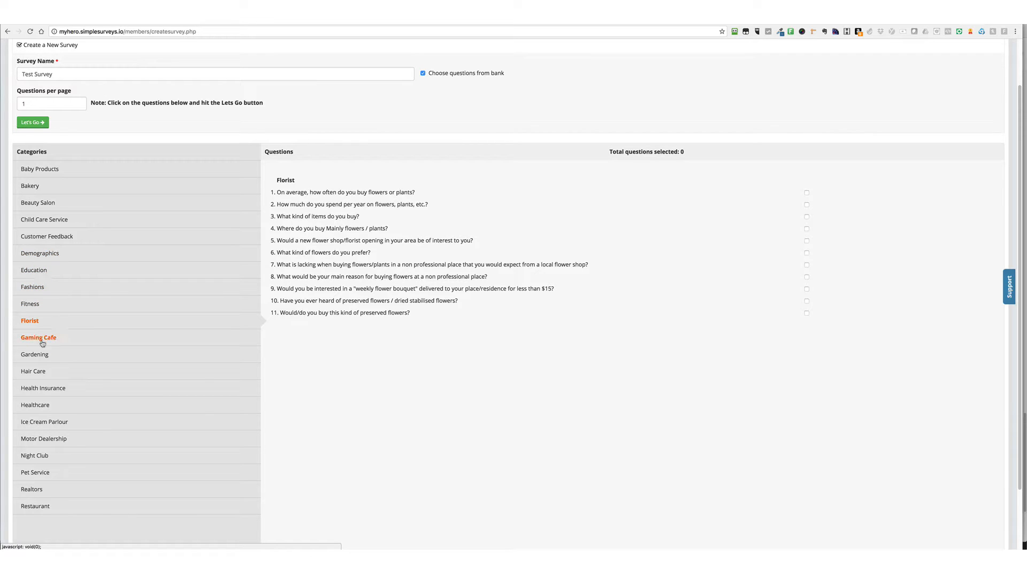
left_click(46, 405)
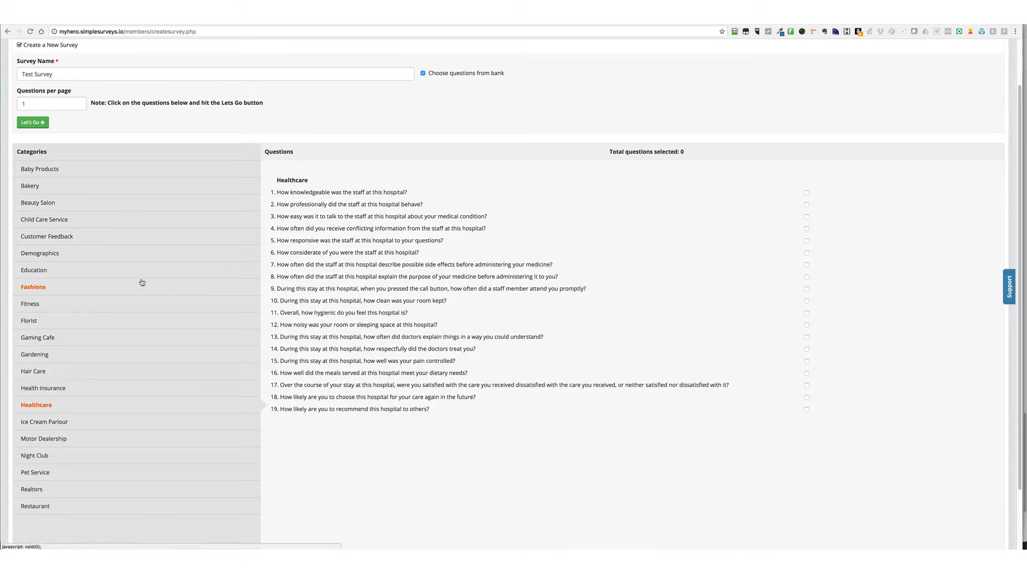
Select the first eight questions in the Fitness category for the survey
left_click(34, 304)
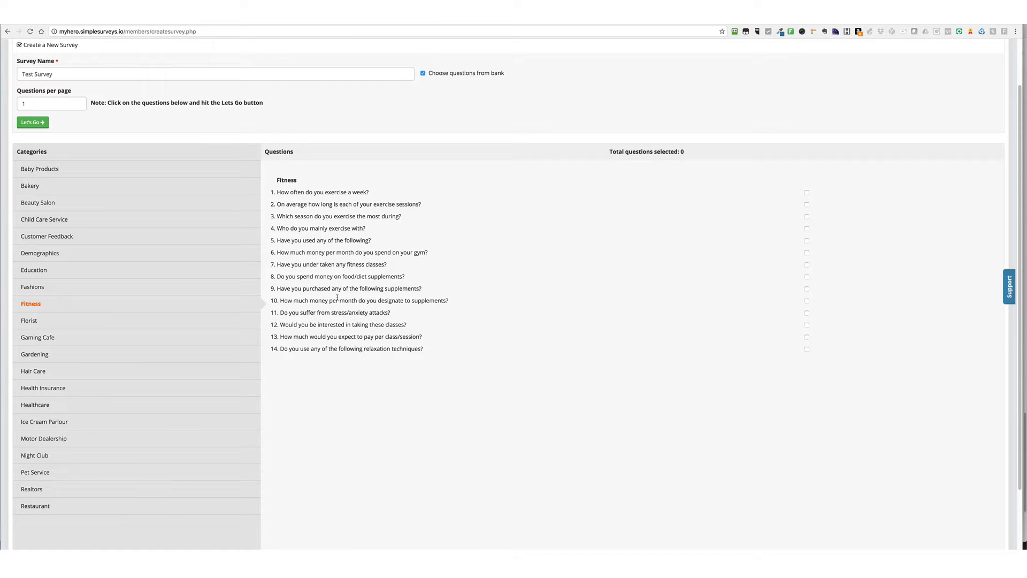
left_click(806, 193)
left_click(807, 204)
left_click(807, 217)
left_click(807, 241)
left_click(807, 276)
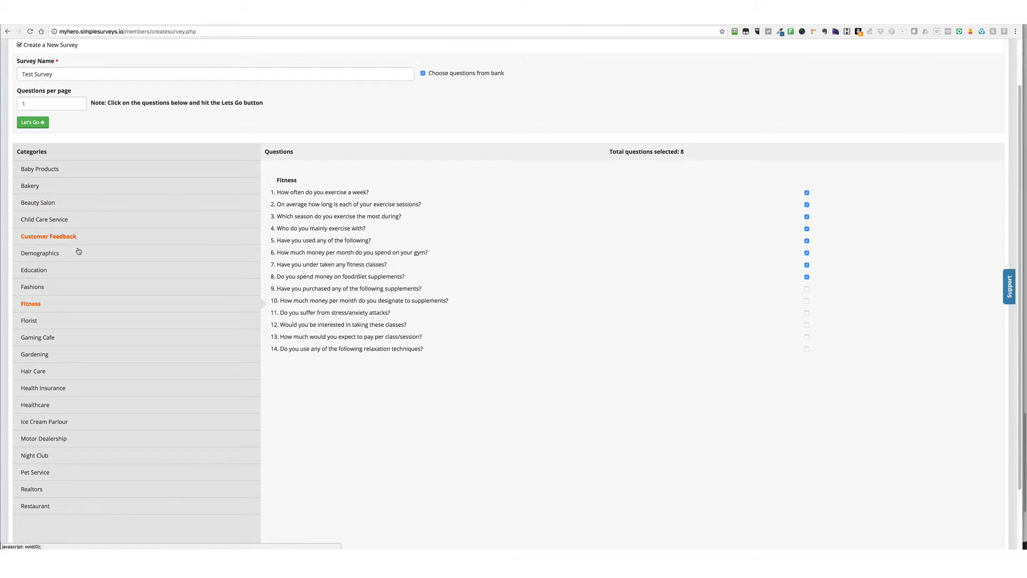
Add the remaining Fitness questions, 9 to 14, to the selection and create the survey from them
left_click(83, 288)
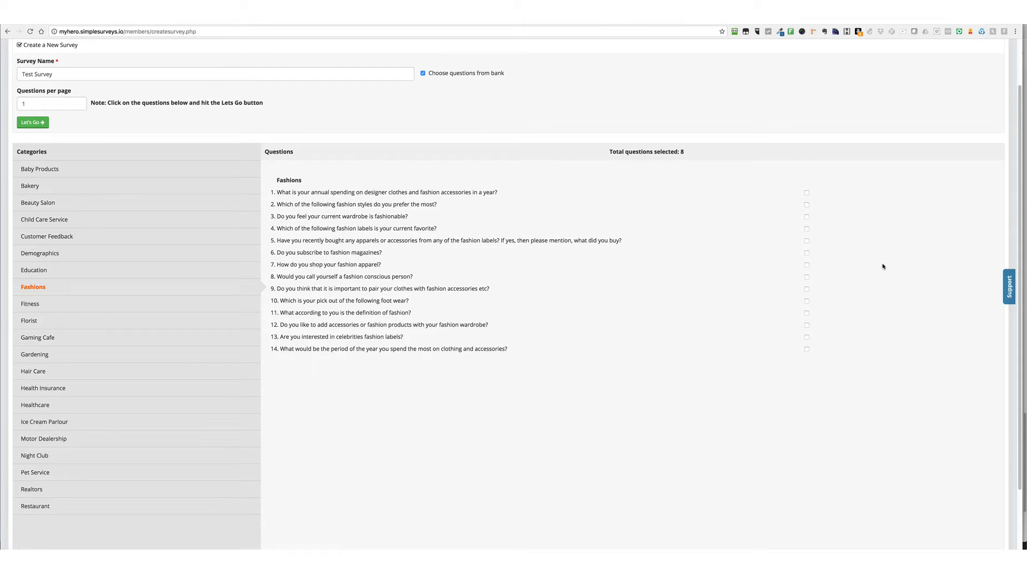
left_click(31, 303)
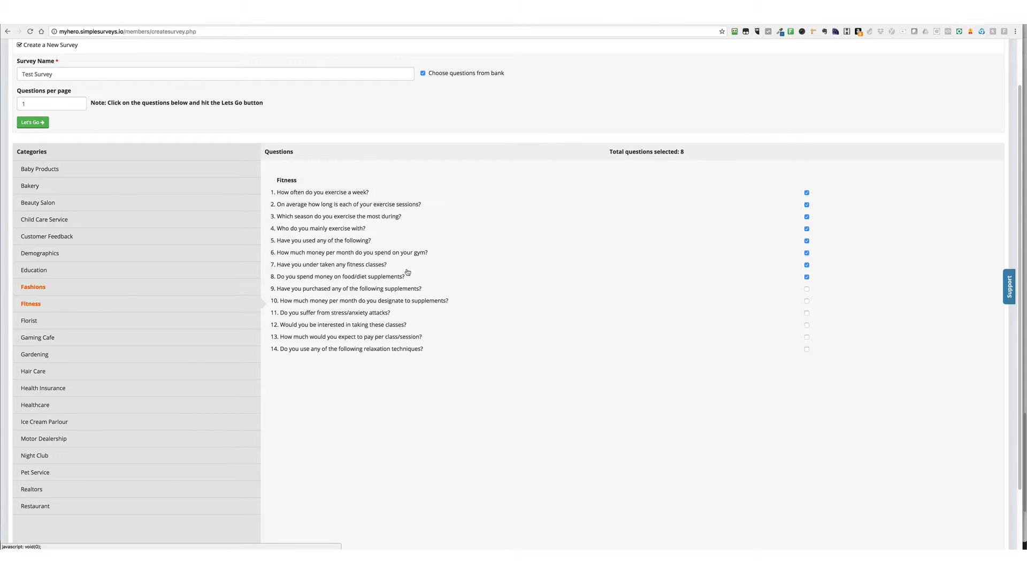
left_click(807, 289)
left_click(807, 301)
left_click(807, 313)
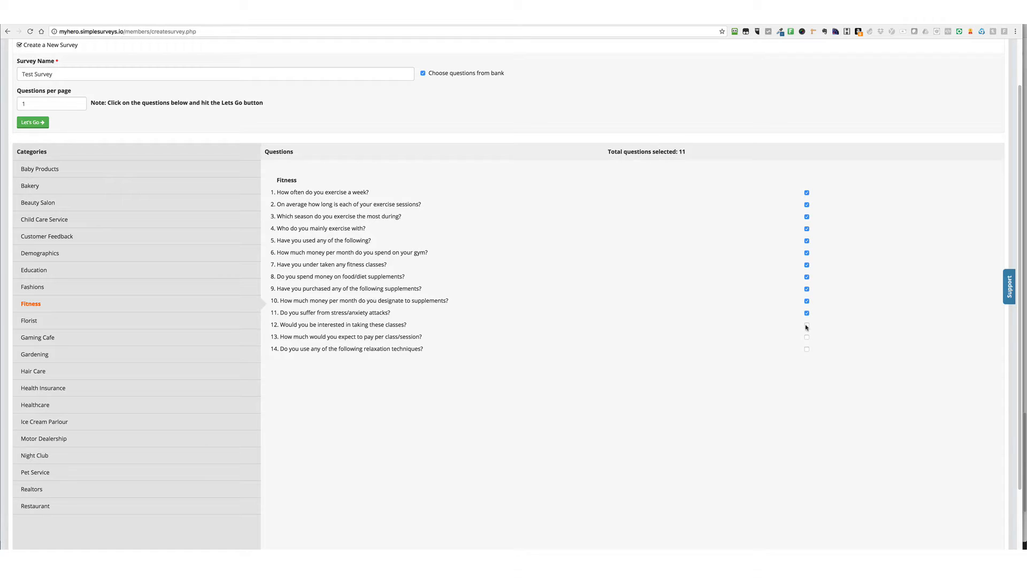
left_click(807, 325)
left_click(807, 337)
left_click(32, 122)
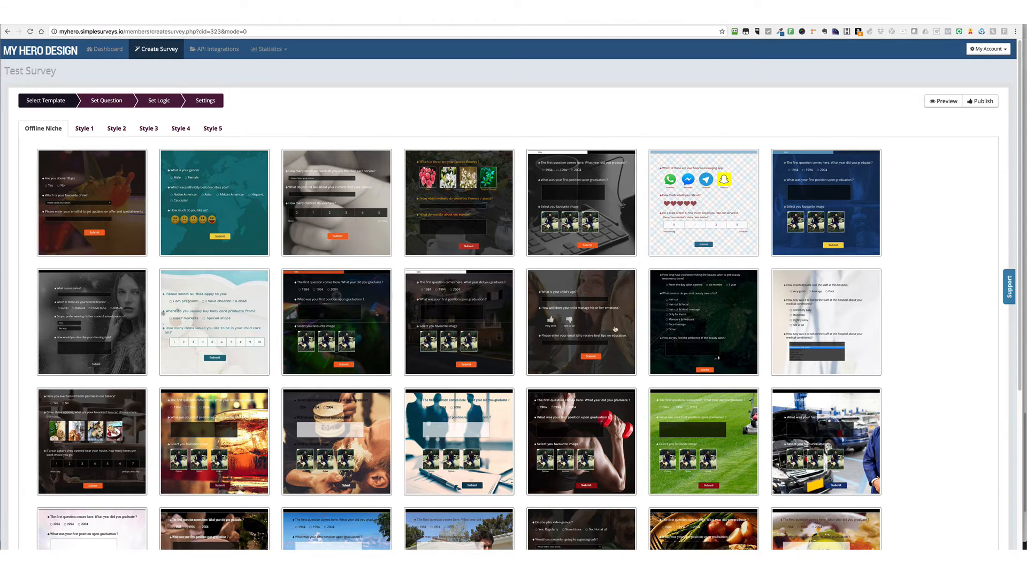
Compare the survey template designs in the Offline Niche collection and in Styles 1 to 5
scroll(517, 299, "down", 3)
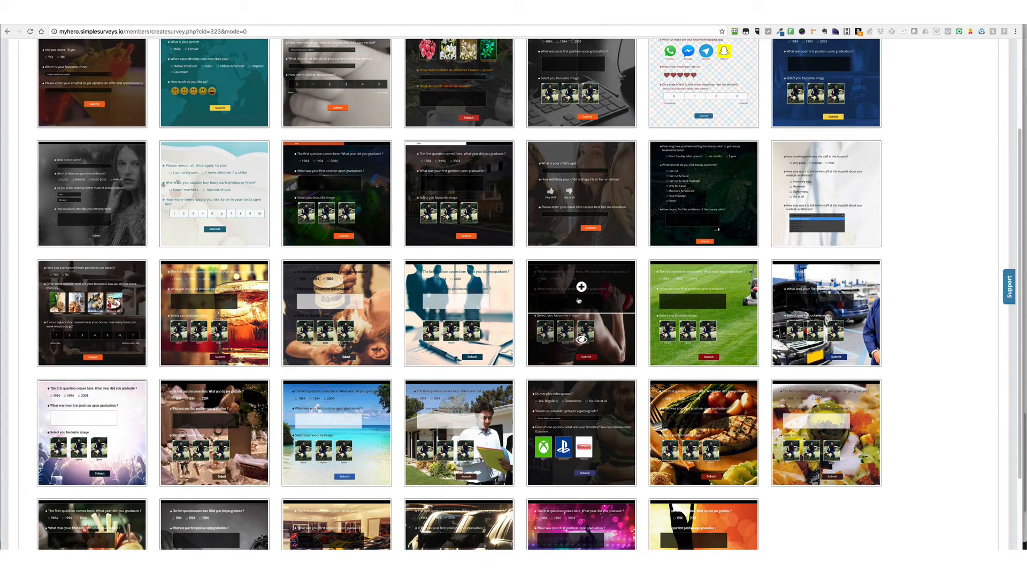
scroll(578, 300, "up", 3)
left_click(87, 128)
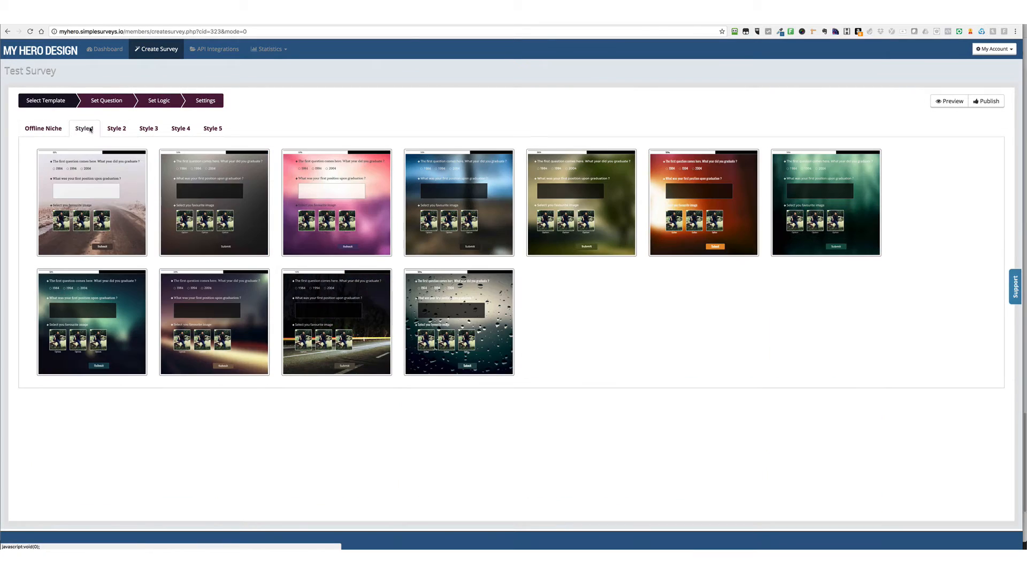
left_click(116, 128)
left_click(148, 128)
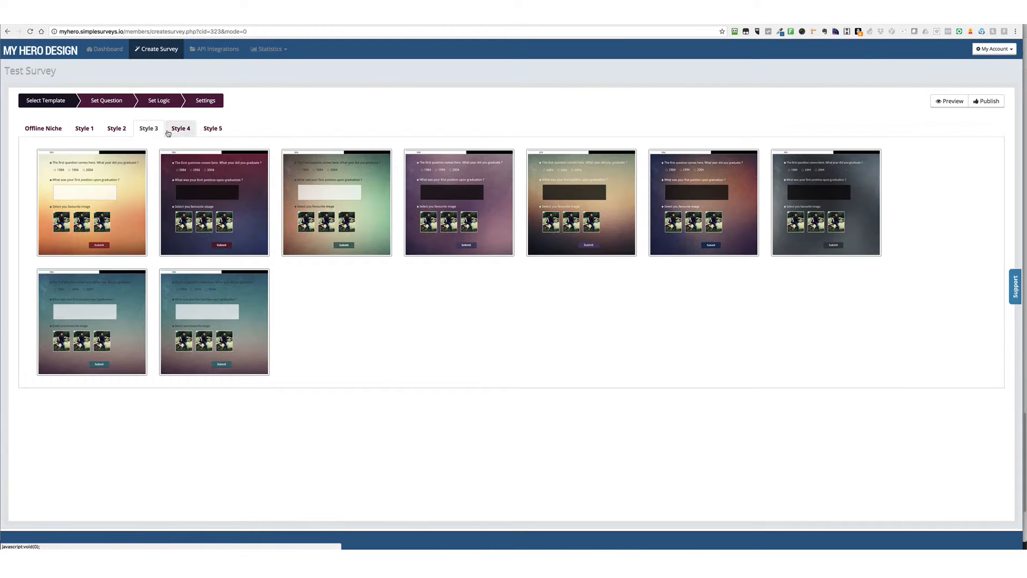
left_click(176, 129)
left_click(212, 129)
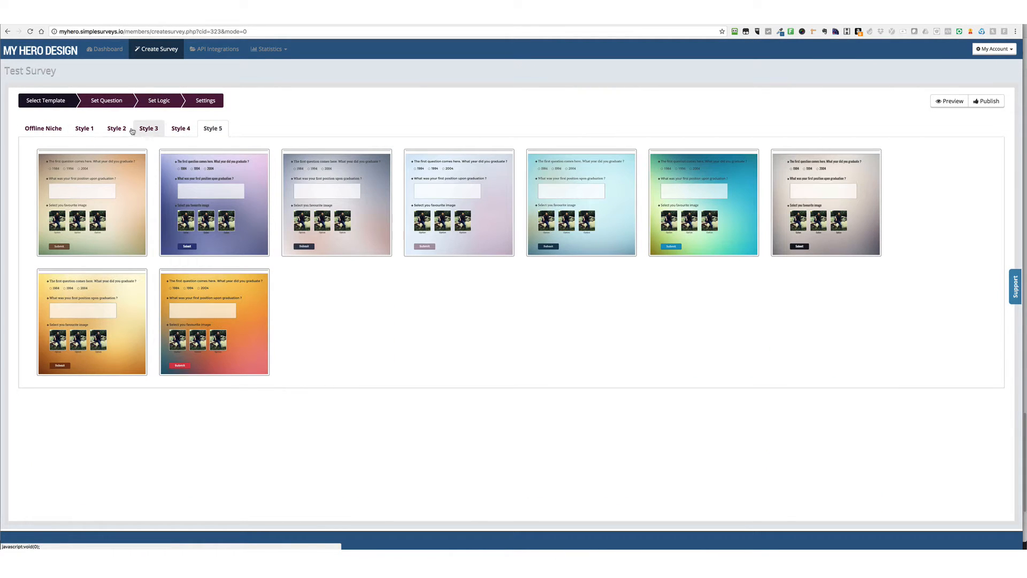
left_click(89, 129)
left_click(50, 130)
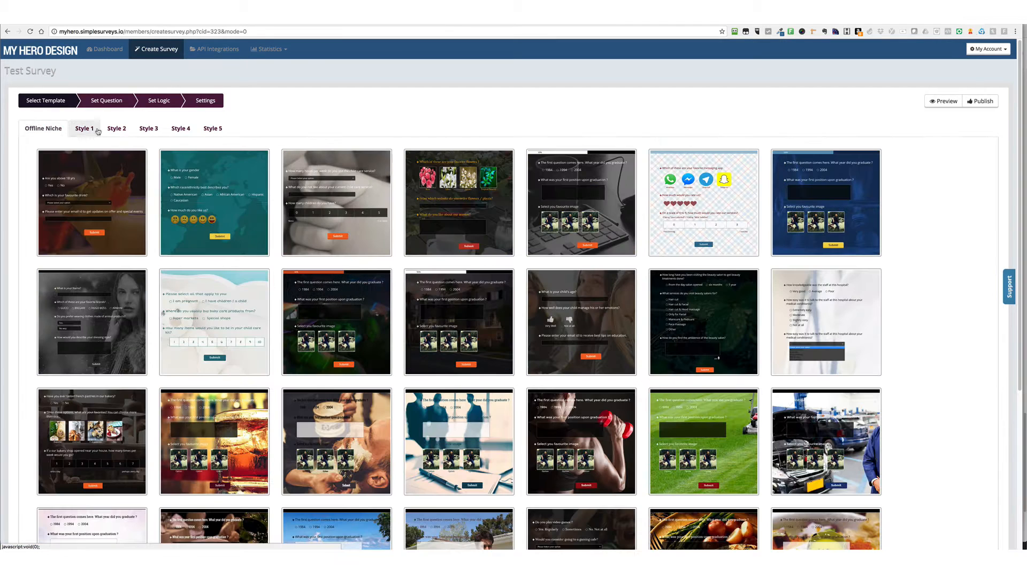
Apply the Offline Niche fitness template with the red dumbbell background to the survey
scroll(582, 366, "down", 1)
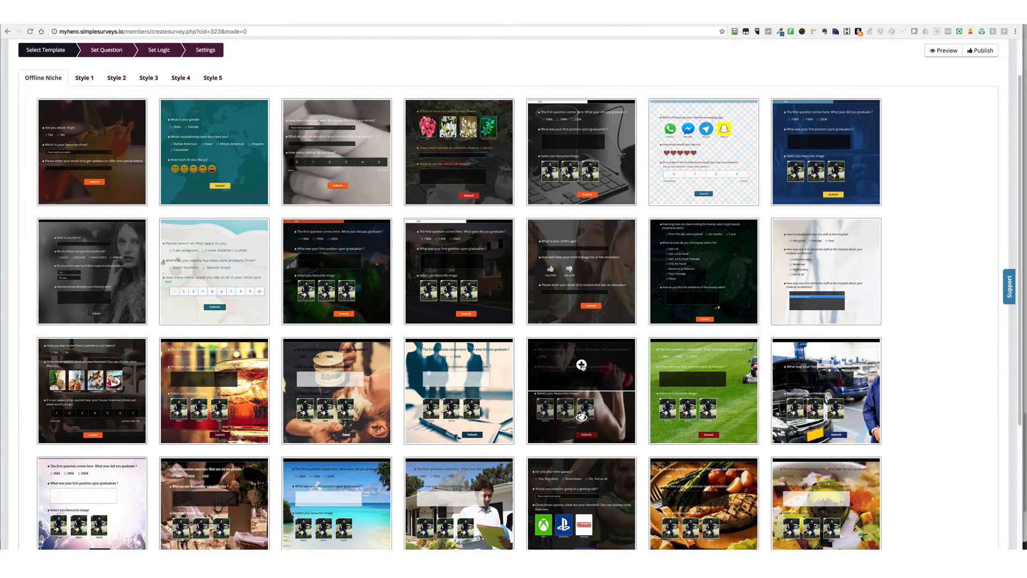
left_click(581, 366)
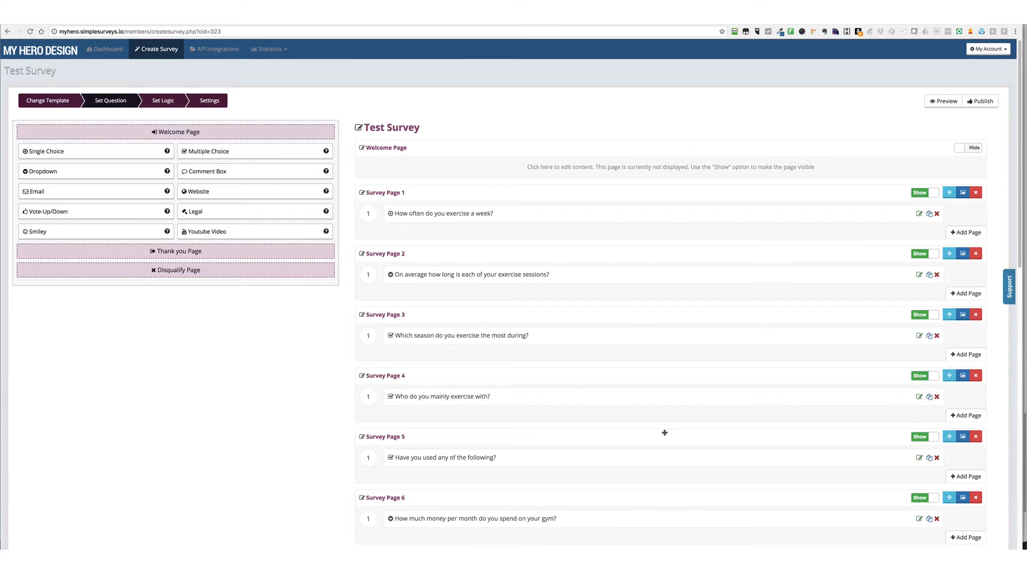
Set the survey's welcome page to Show and open that page for editing
scroll(663, 431, "down", 5)
scroll(664, 432, "up", 5)
scroll(472, 274, "down", 1)
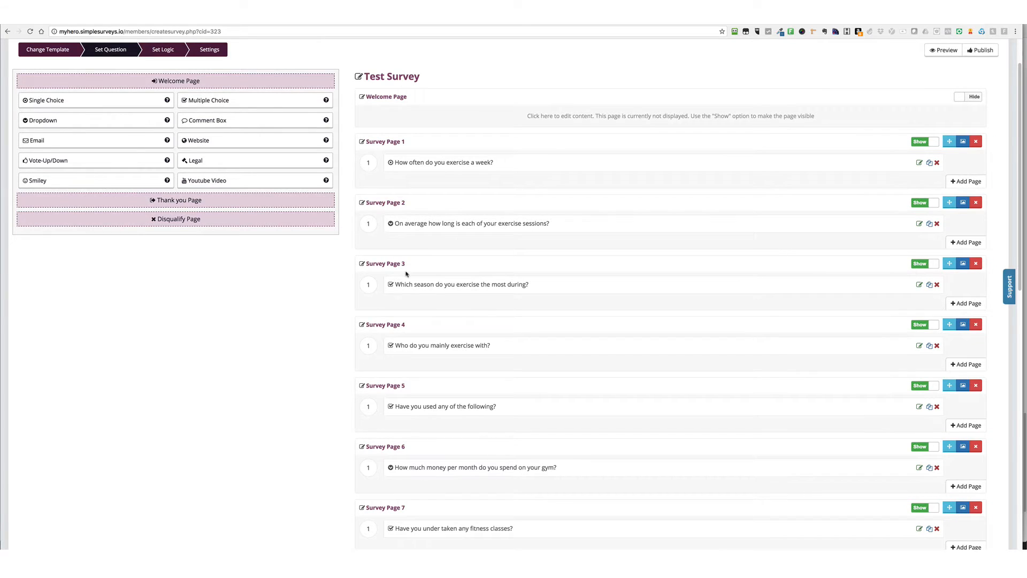
scroll(479, 291, "up", 1)
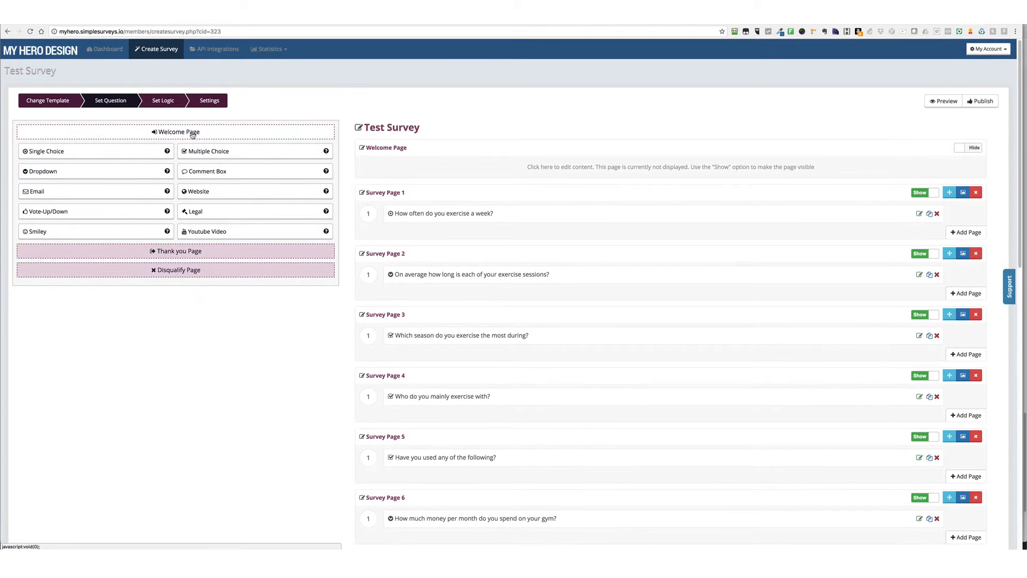
left_click(959, 150)
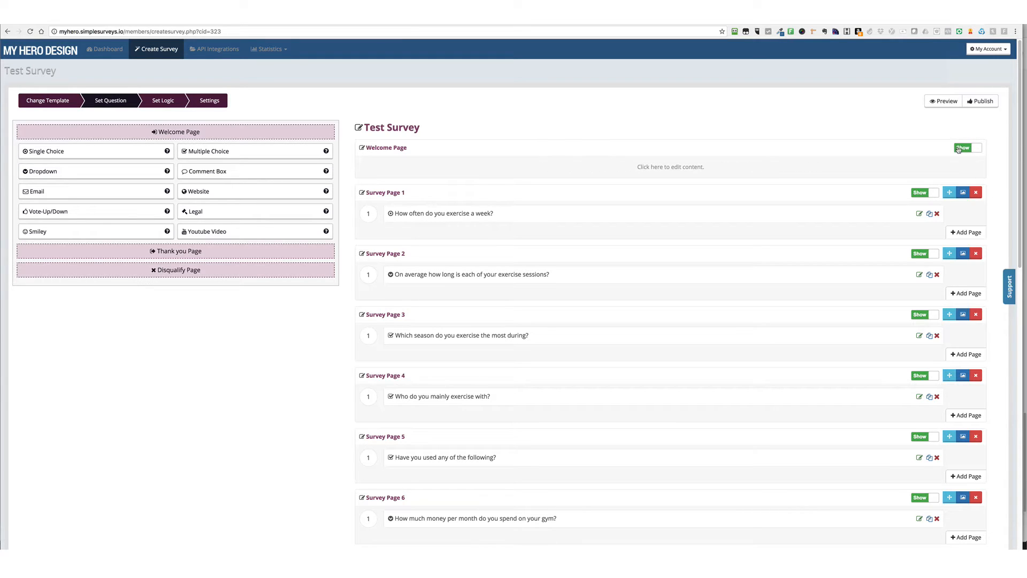
left_click(180, 133)
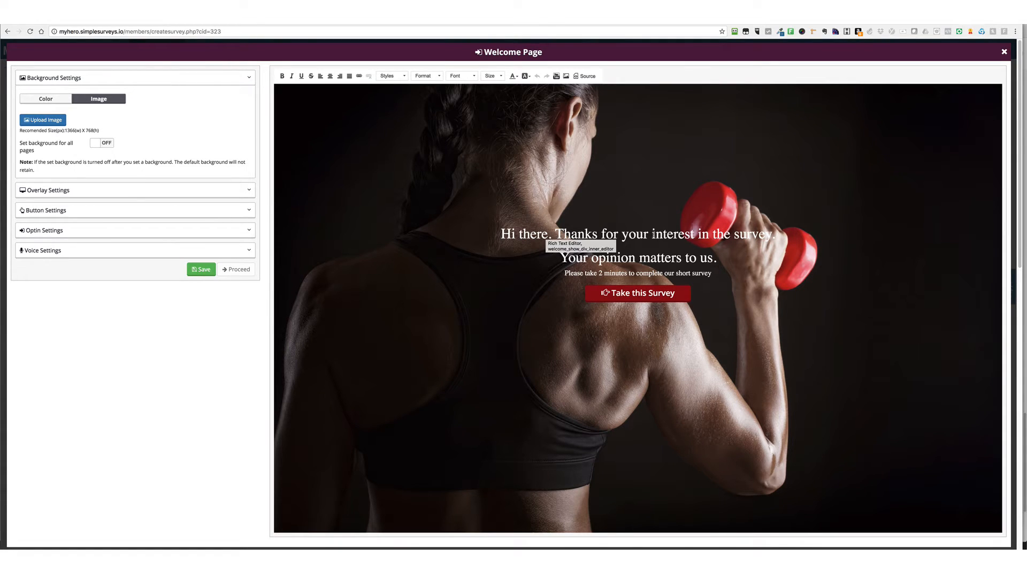
Change the welcome page's small line to read "Please take a few minutes to complete our short survey"
left_click_drag(663, 235, 702, 236)
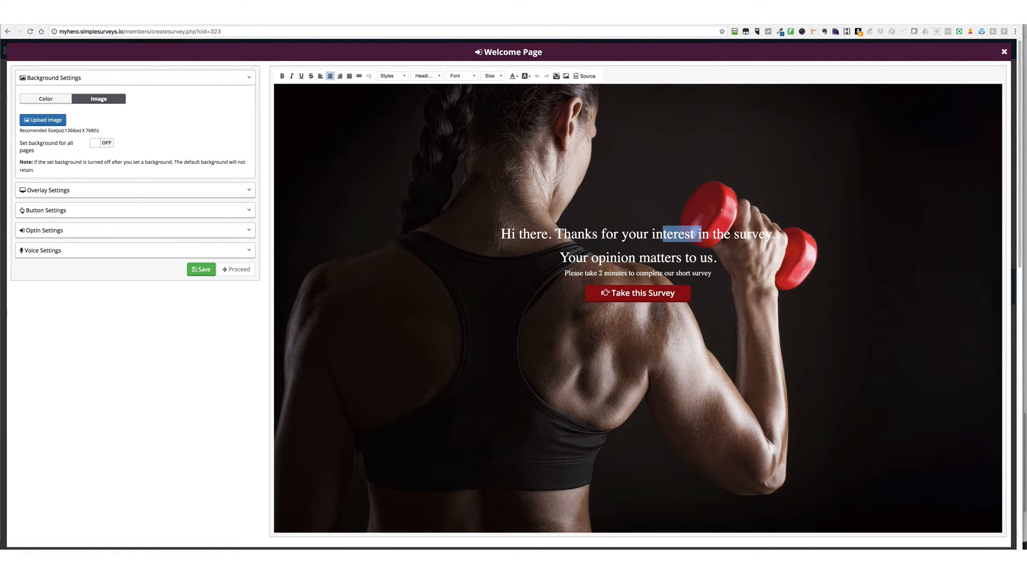
left_click_drag(599, 273, 603, 273)
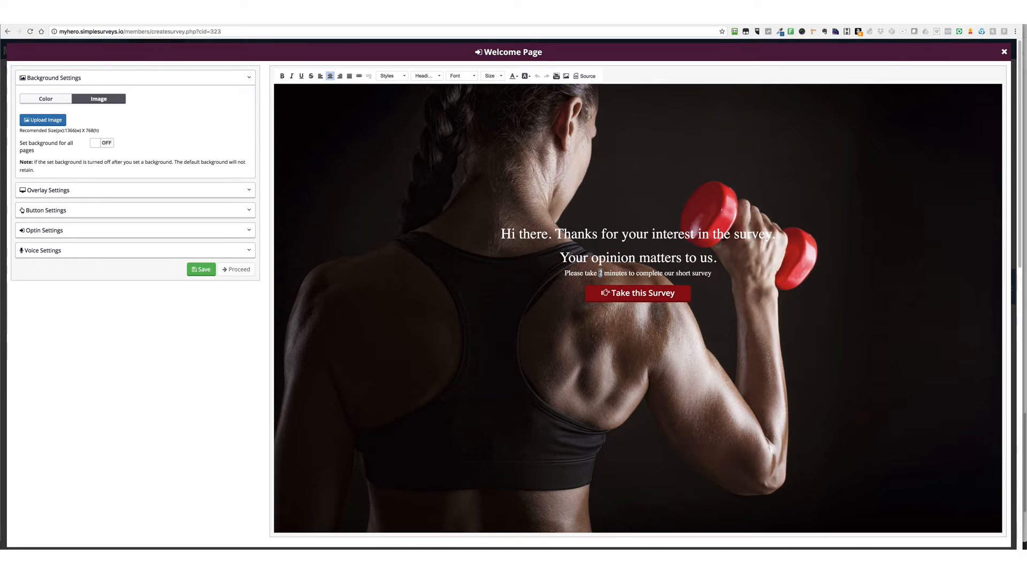
type("a few")
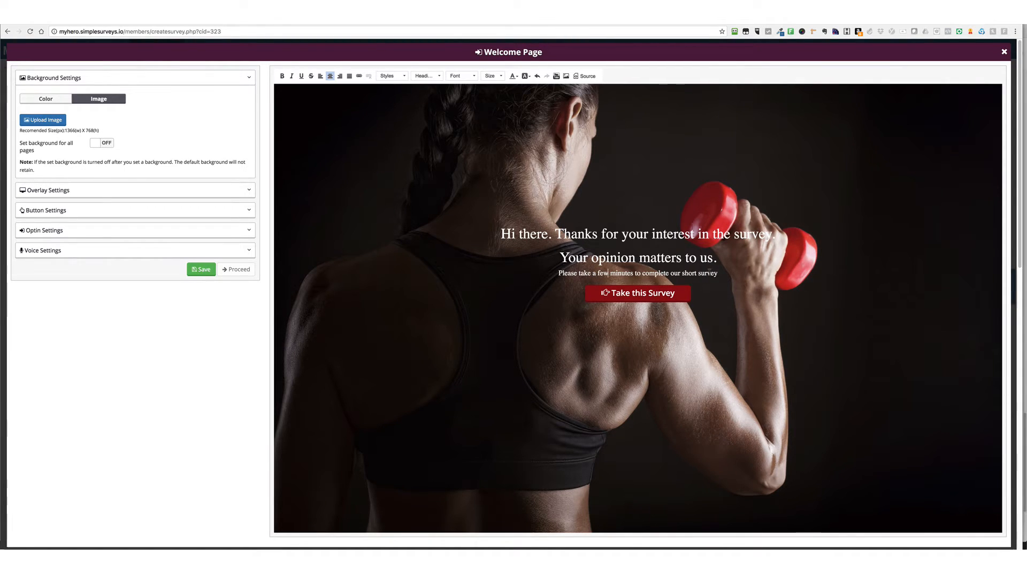
Reword the welcome page headline to begin with "Hi there! Thanks for your interest"
left_click(558, 233)
left_click_drag(556, 234, 596, 233)
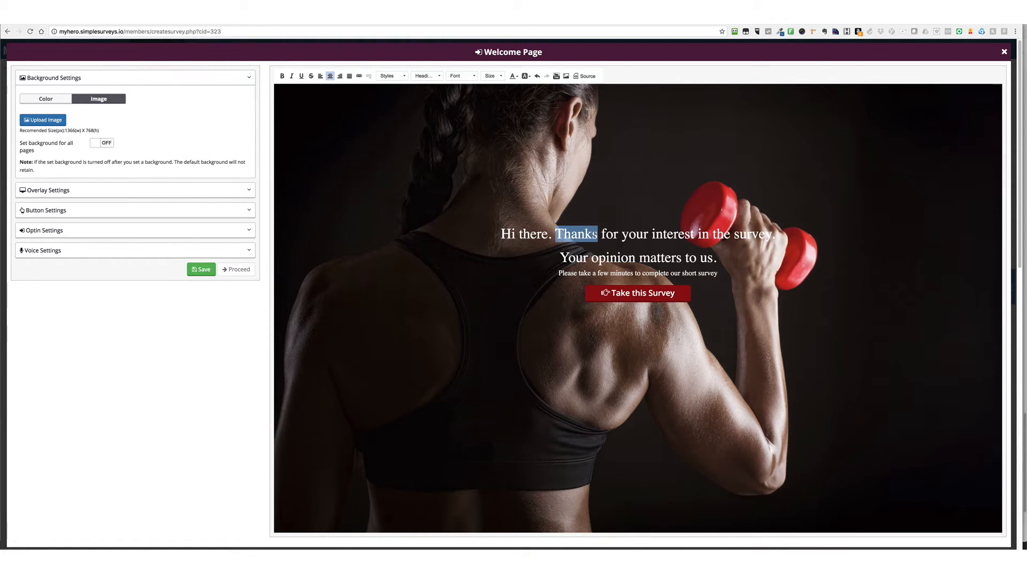
key("BackSpace")
key("BackSpace")
key("BackSpace")
type("! T")
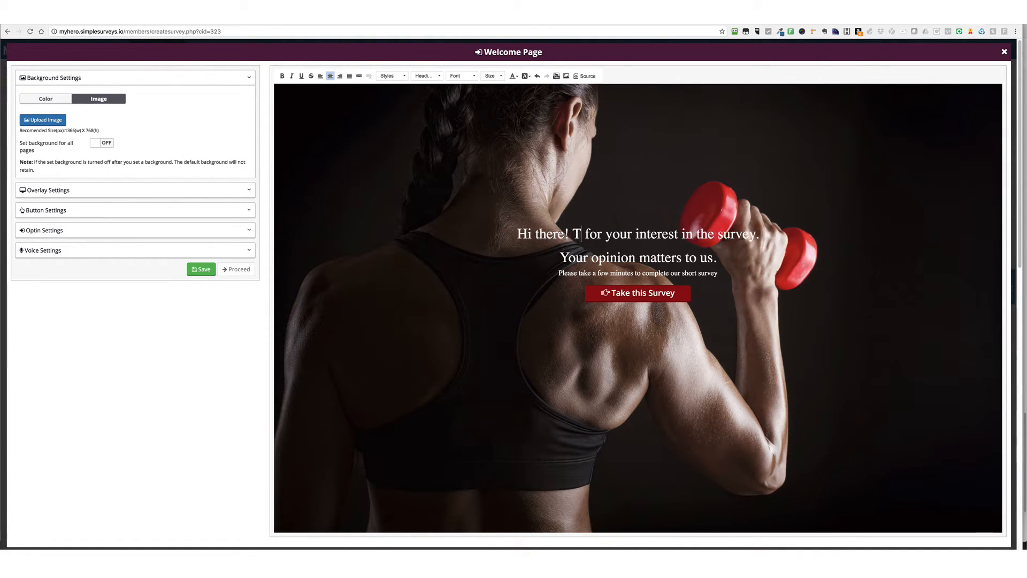
type("hank you")
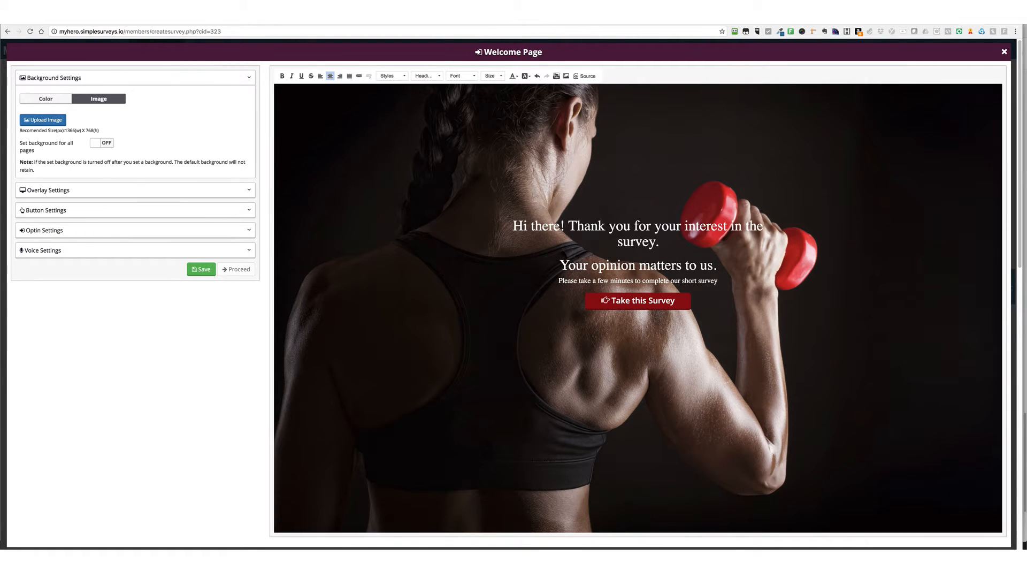
key("BackSpace")
key("BackSpace")
key("BackSpace")
key("BackSpace")
type("s")
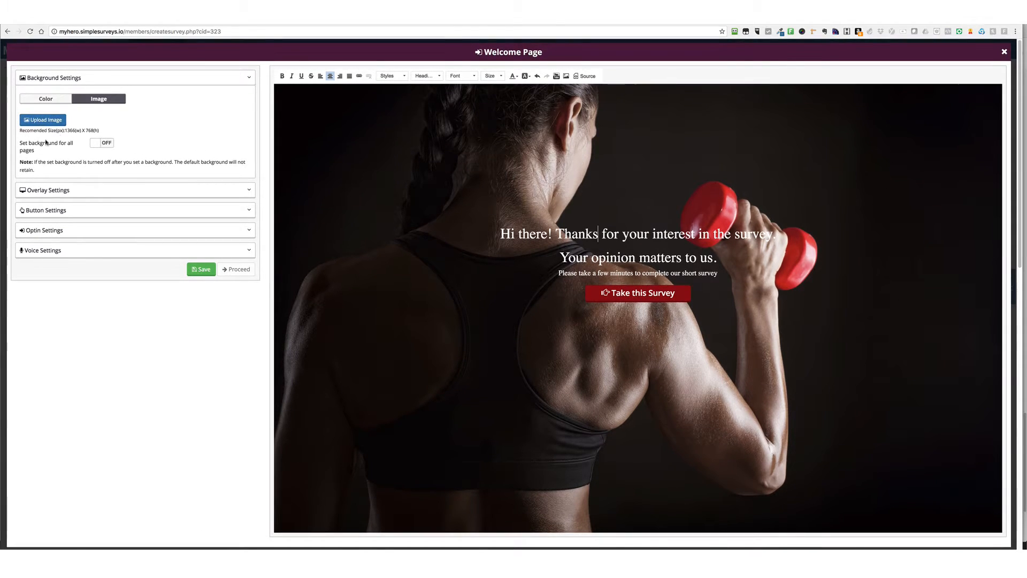
Set the uploaded sunset runner image as the welcome page background in Stretch mode and turn on the background for all pages
left_click(43, 120)
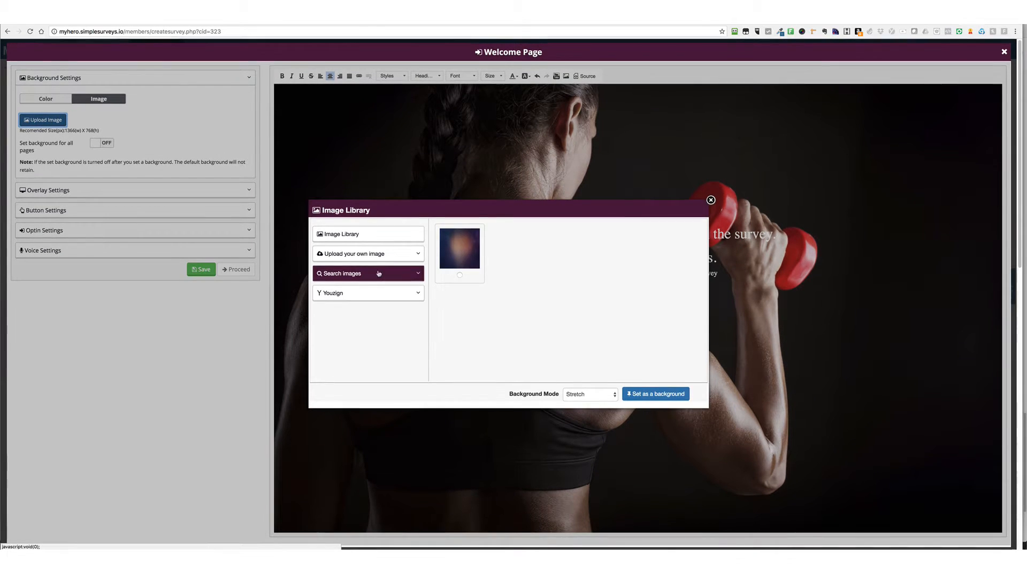
left_click(379, 273)
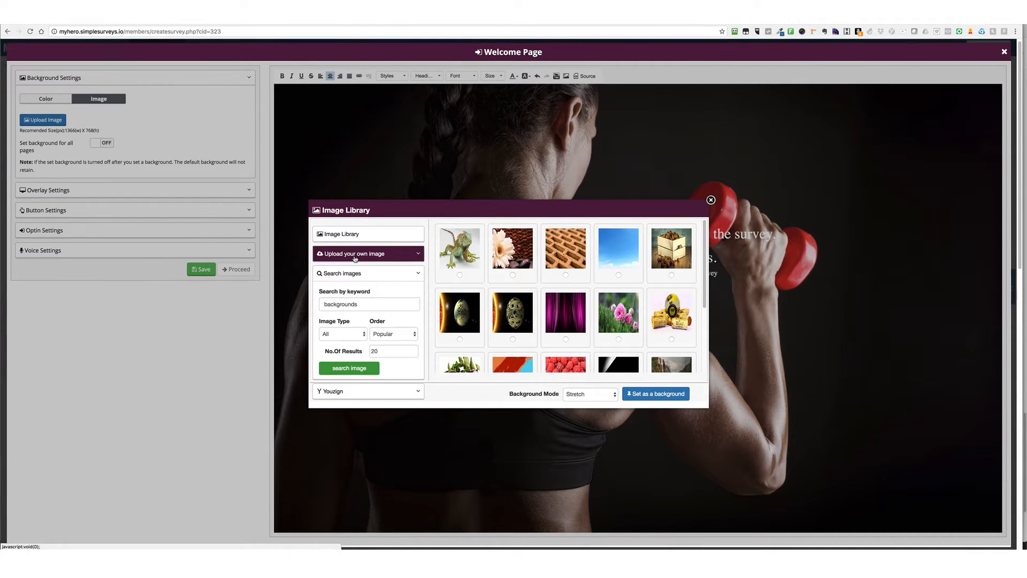
left_click(355, 238)
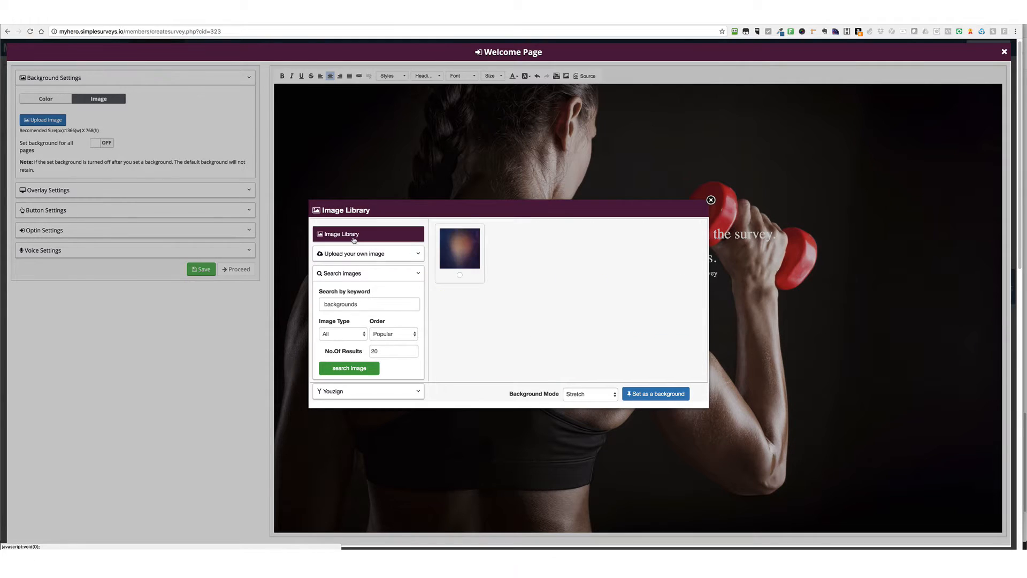
left_click(376, 254)
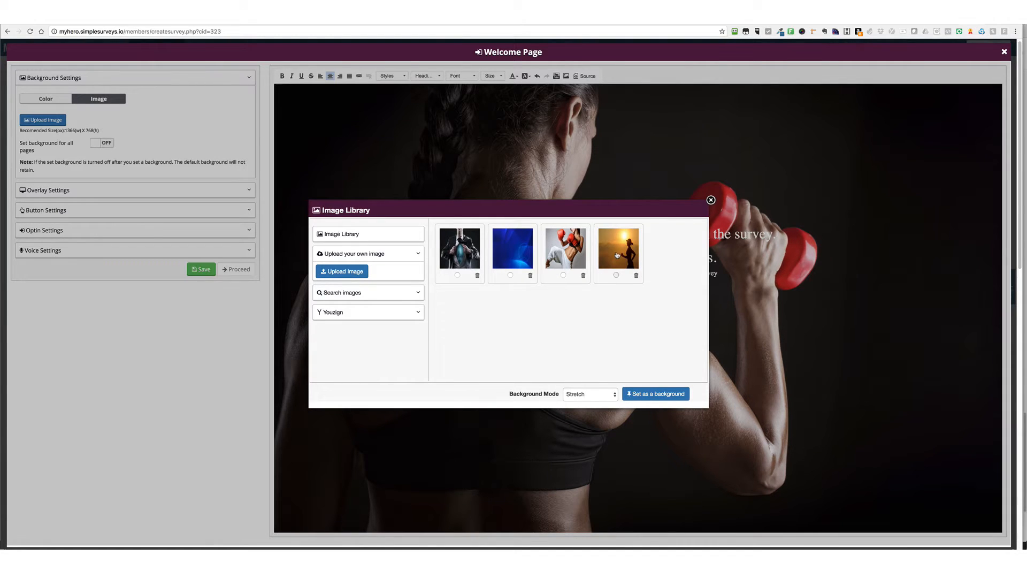
left_click(642, 395)
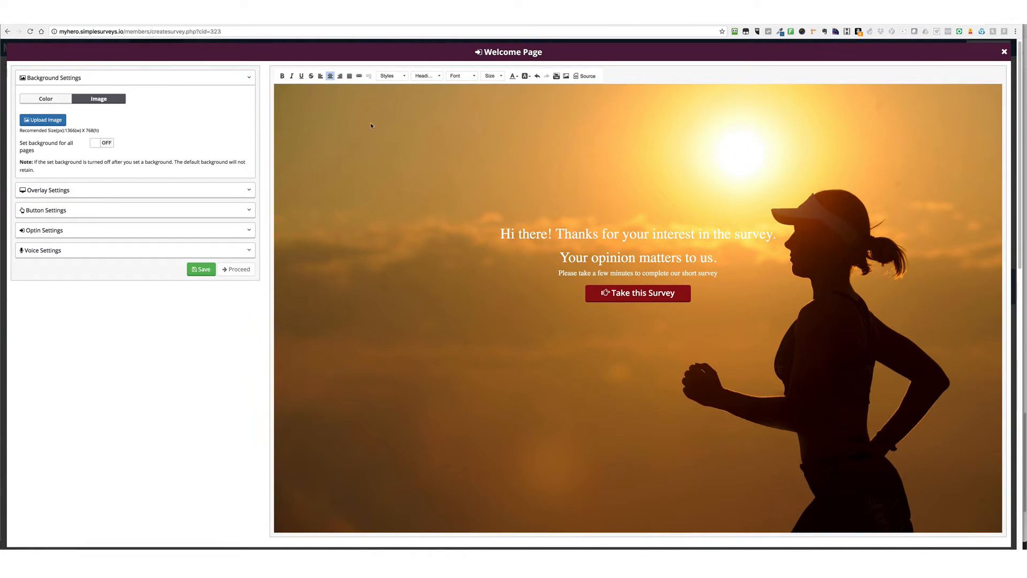
left_click(95, 145)
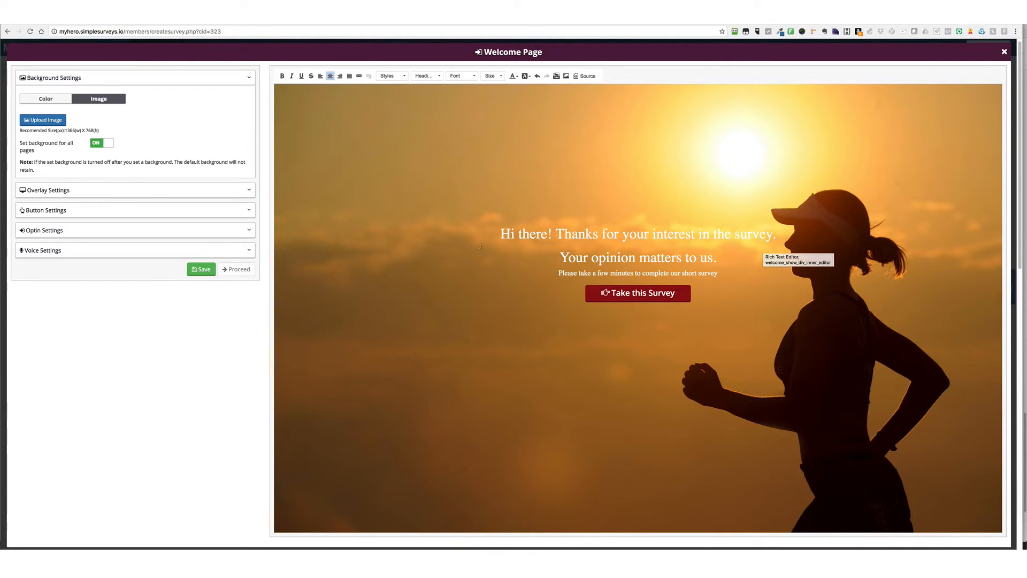
Turn on the welcome page overlay and set its colour to orange-brown #b0701c
left_click(53, 191)
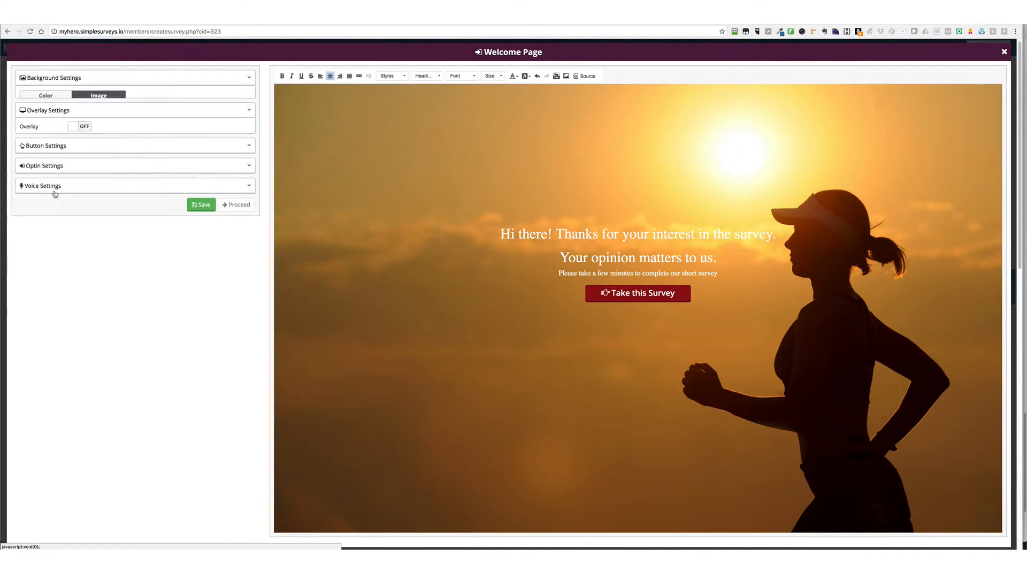
left_click(74, 115)
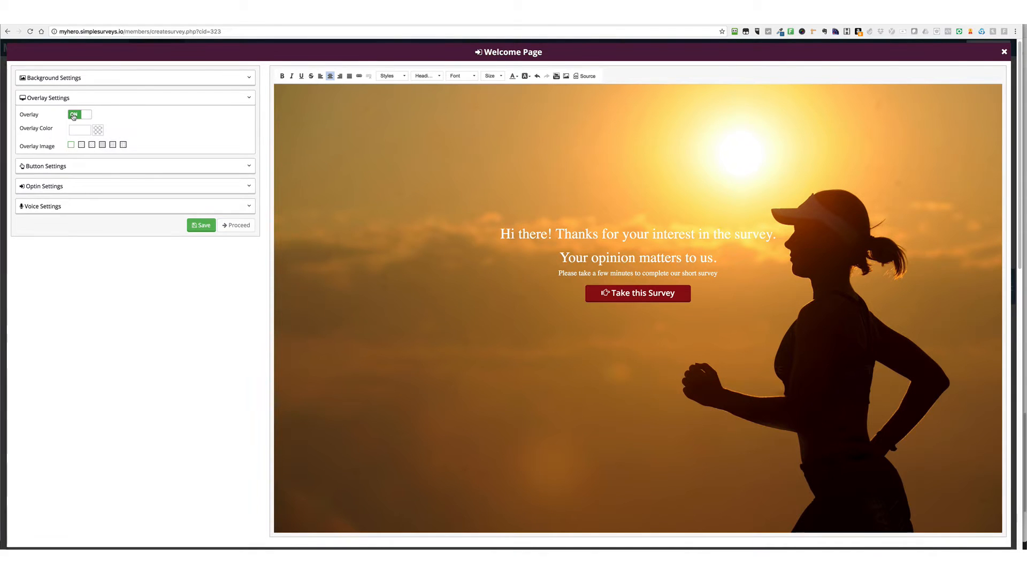
left_click(79, 132)
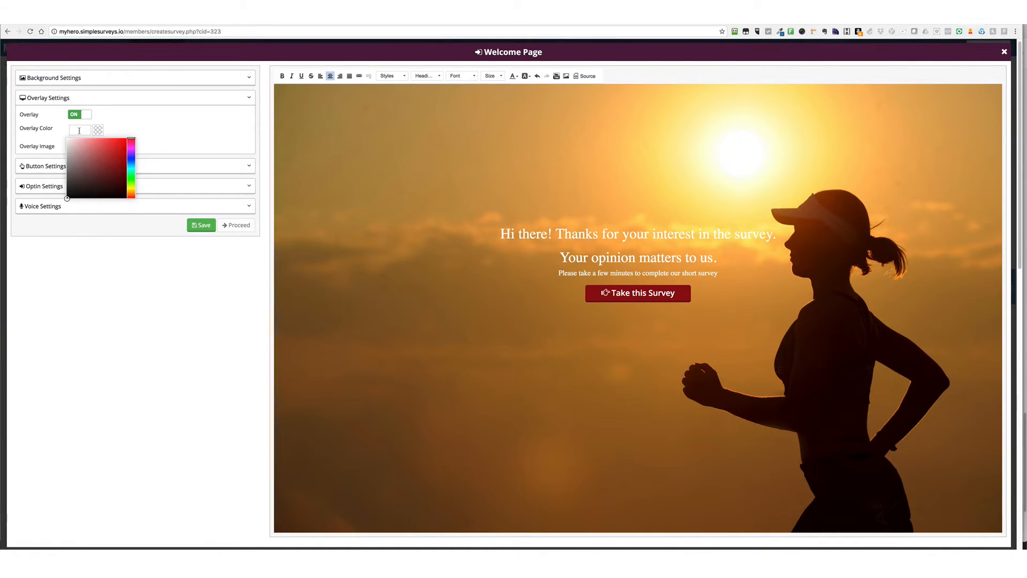
mouse_move(99, 157)
left_mouse_down()
mouse_move(103, 169)
mouse_move(91, 176)
mouse_move(83, 160)
mouse_move(127, 154)
mouse_move(129, 163)
mouse_move(131, 137)
mouse_move(119, 176)
mouse_move(105, 171)
mouse_move(110, 183)
mouse_move(118, 151)
mouse_move(103, 147)
left_mouse_up()
left_click_drag(130, 189, 130, 190)
mouse_move(129, 190)
left_mouse_down()
mouse_move(130, 177)
mouse_move(128, 192)
left_mouse_up()
left_click_drag(107, 156, 118, 157)
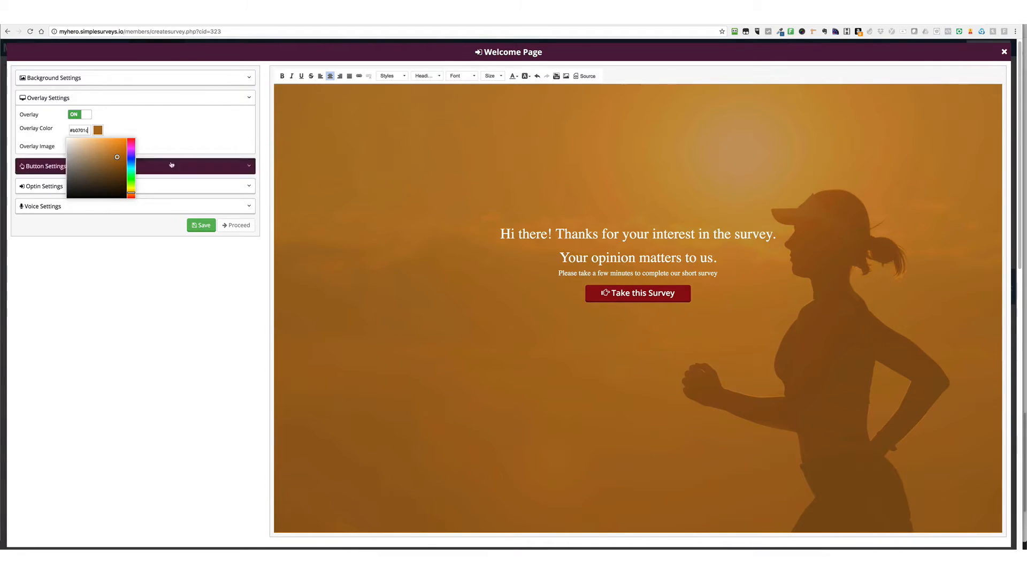
left_click(190, 153)
Try several overlay pattern images over the runner background and save the welcome page
left_click(113, 145)
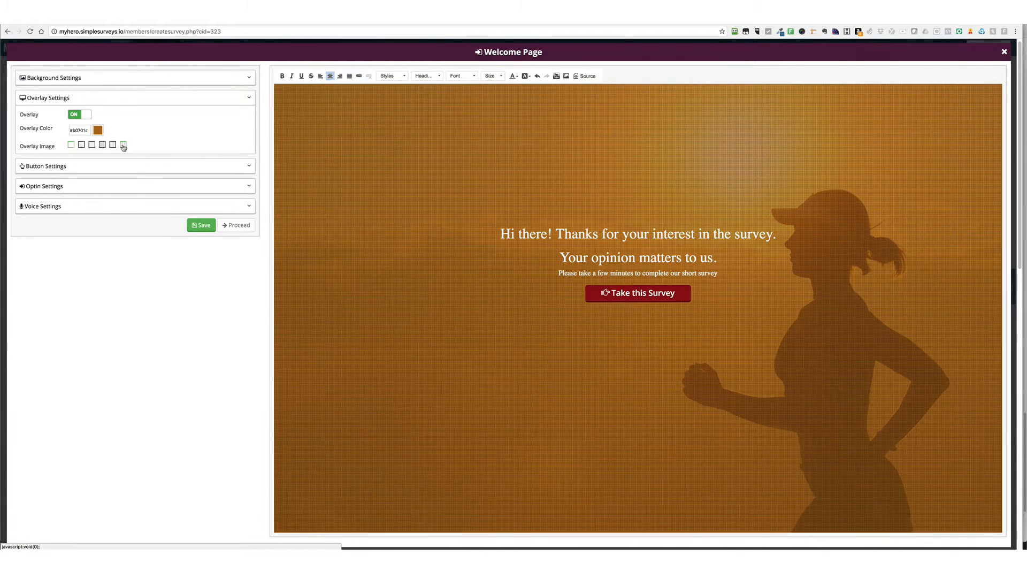
left_click(102, 145)
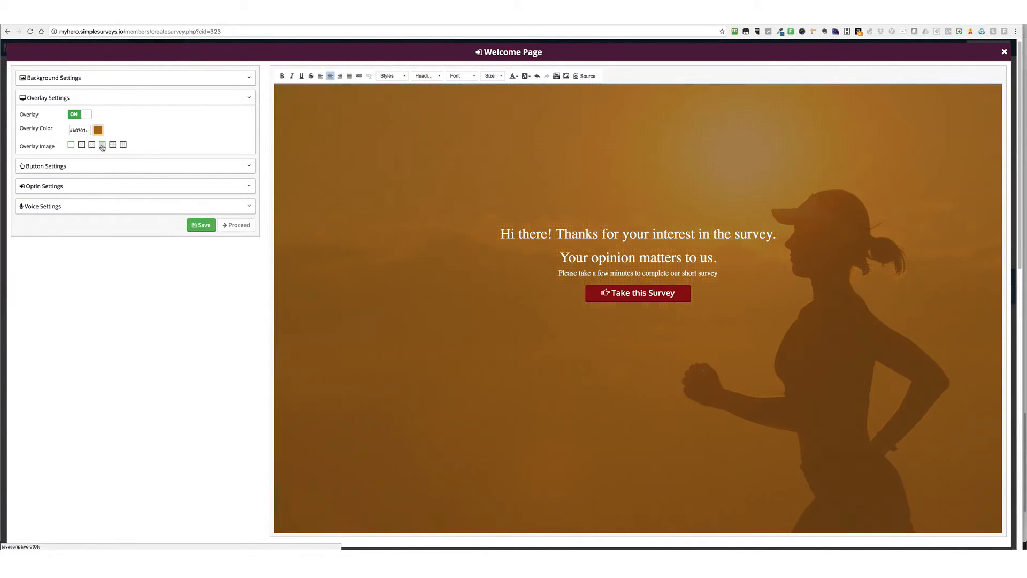
left_click(92, 145)
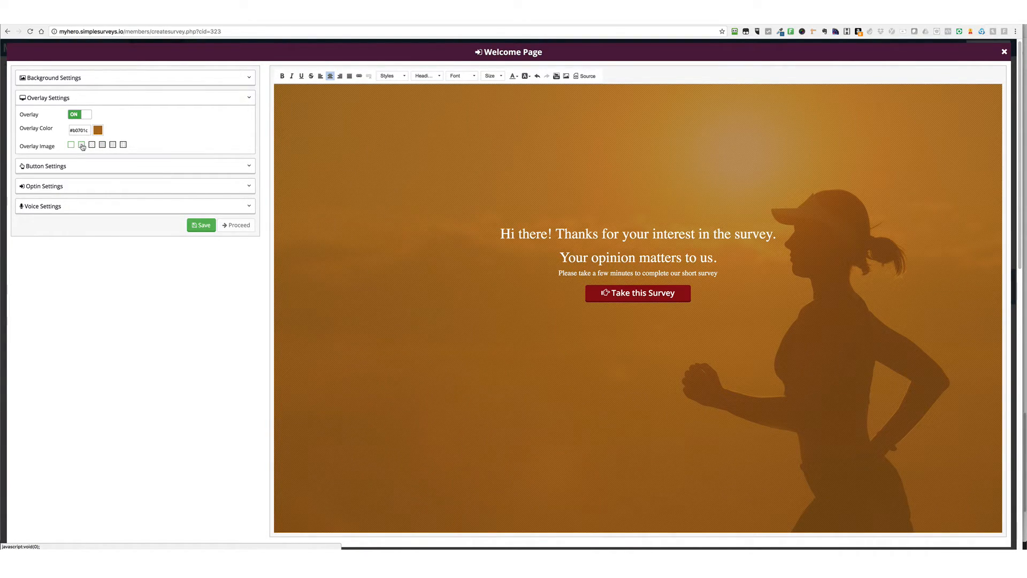
left_click(202, 225)
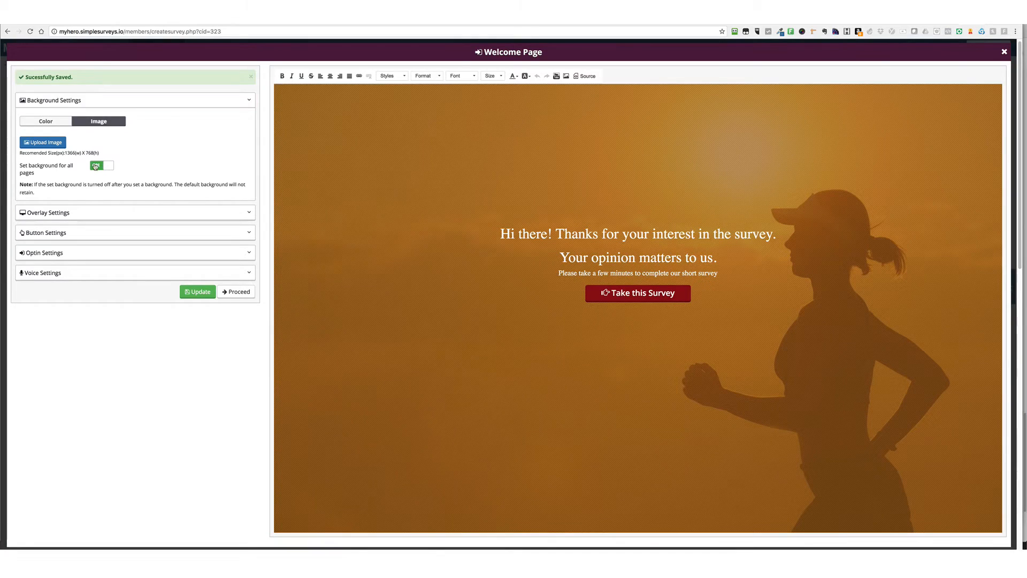
Set the background colour of the "Take this Survey" button to blue #3b4ba8
left_click(69, 232)
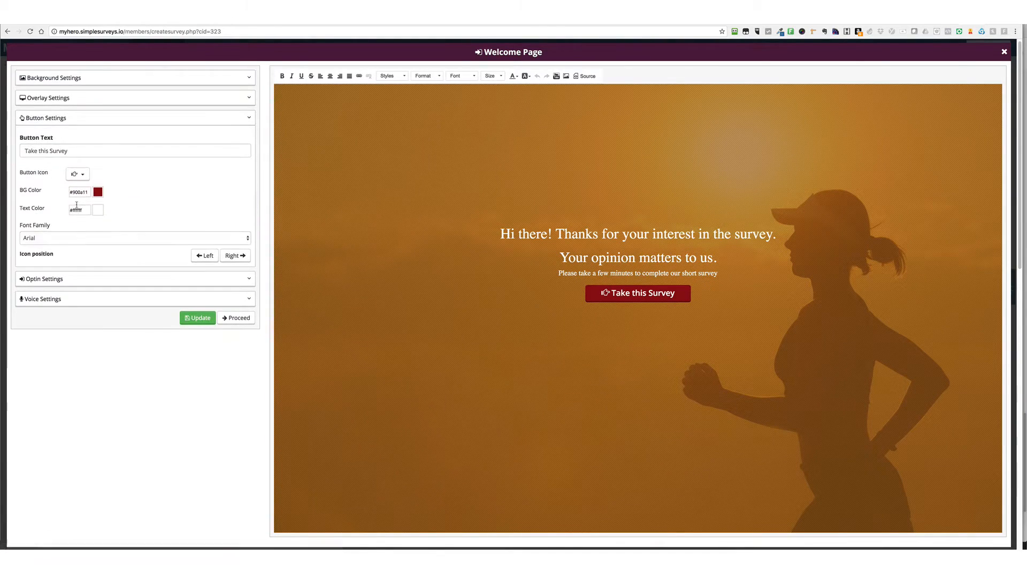
left_click(88, 194)
left_click_drag(130, 255, 129, 260)
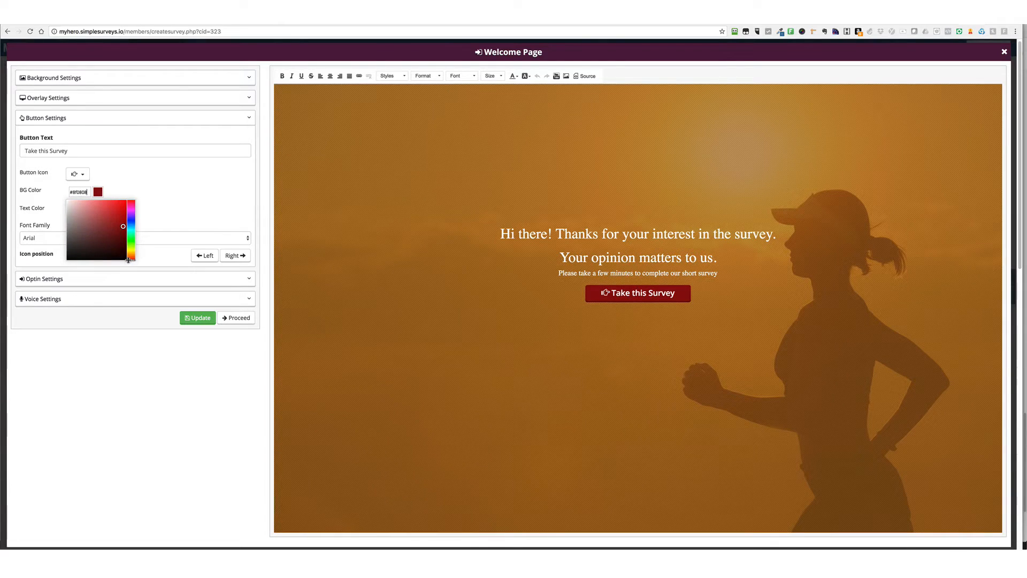
left_click_drag(119, 215, 128, 205)
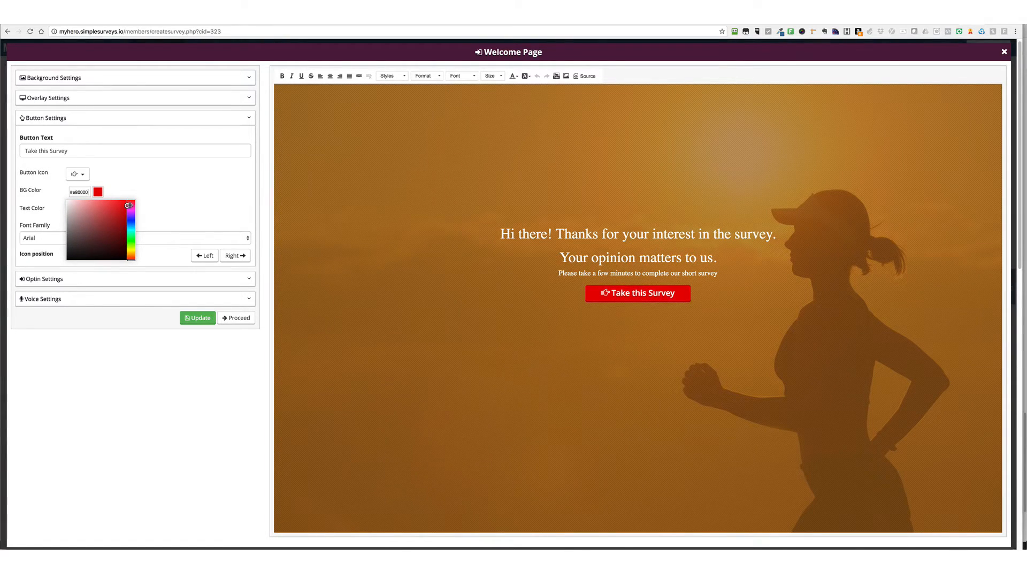
left_click_drag(130, 260, 132, 260)
left_click(131, 223)
left_click_drag(131, 224, 106, 221)
left_click(166, 207)
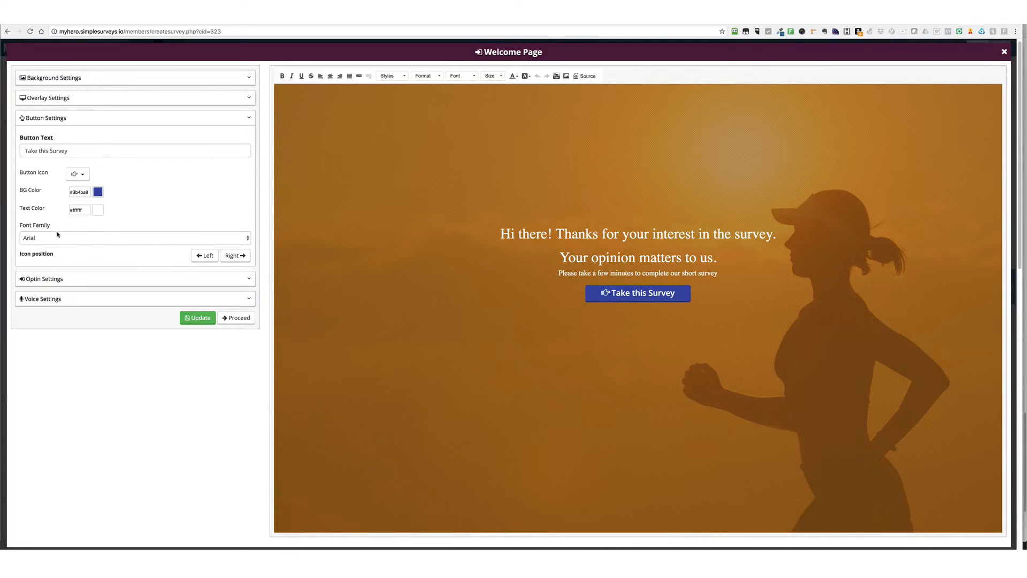
Try the button icon on the right of its text, return it to the left, and look through the alternative icons
left_click(205, 257)
left_click(234, 257)
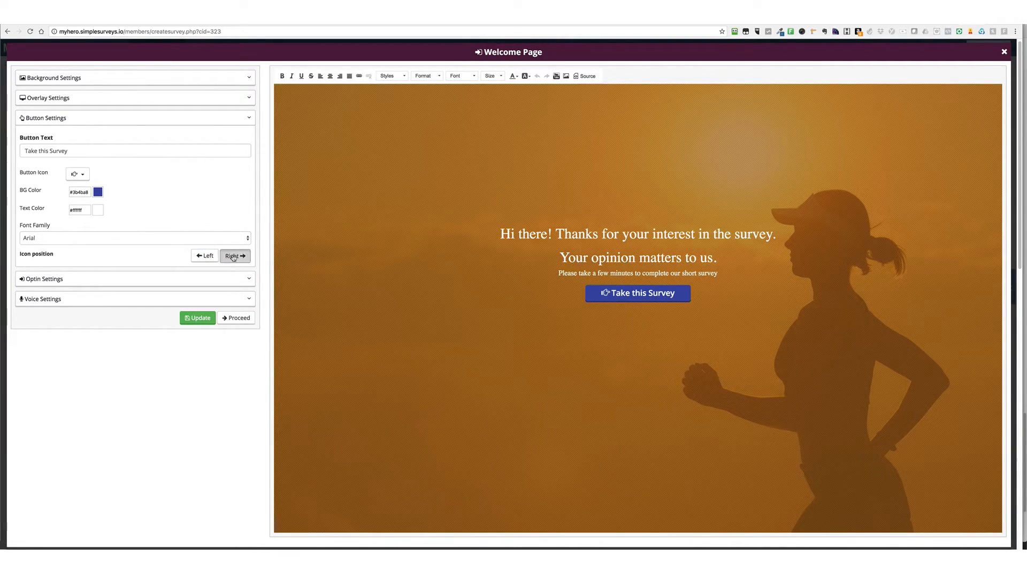
left_click(201, 257)
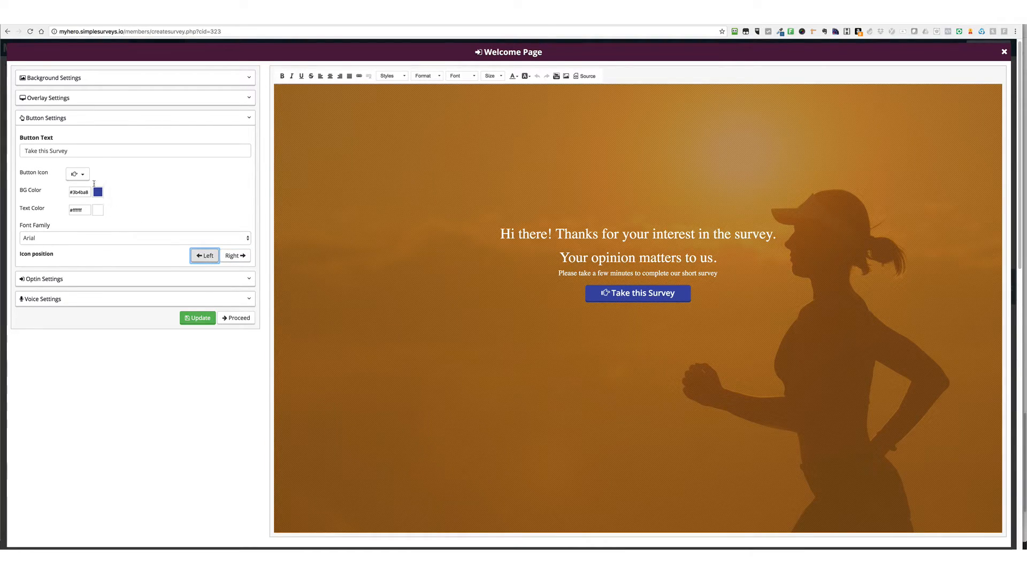
left_click(82, 176)
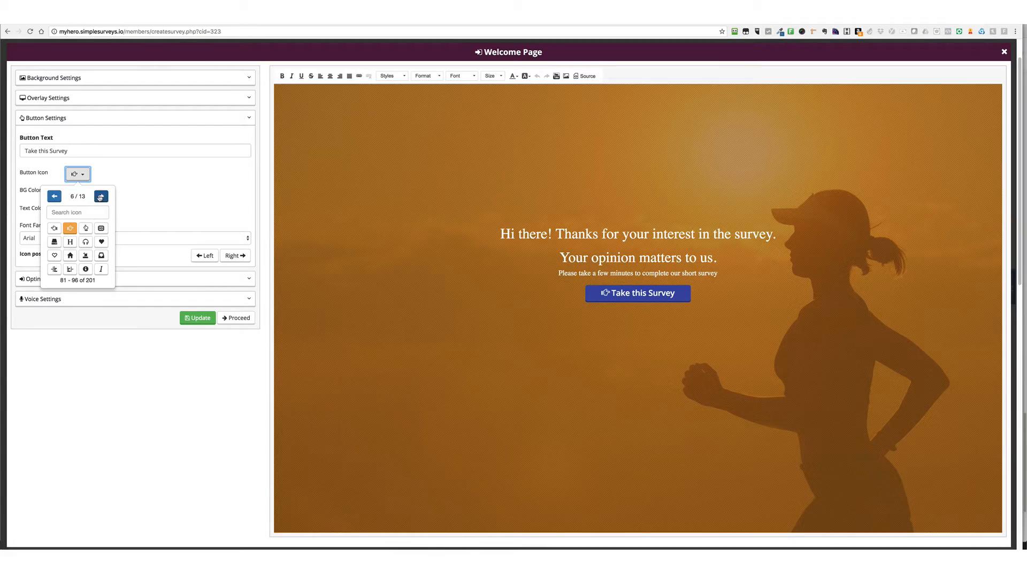
left_click(161, 199)
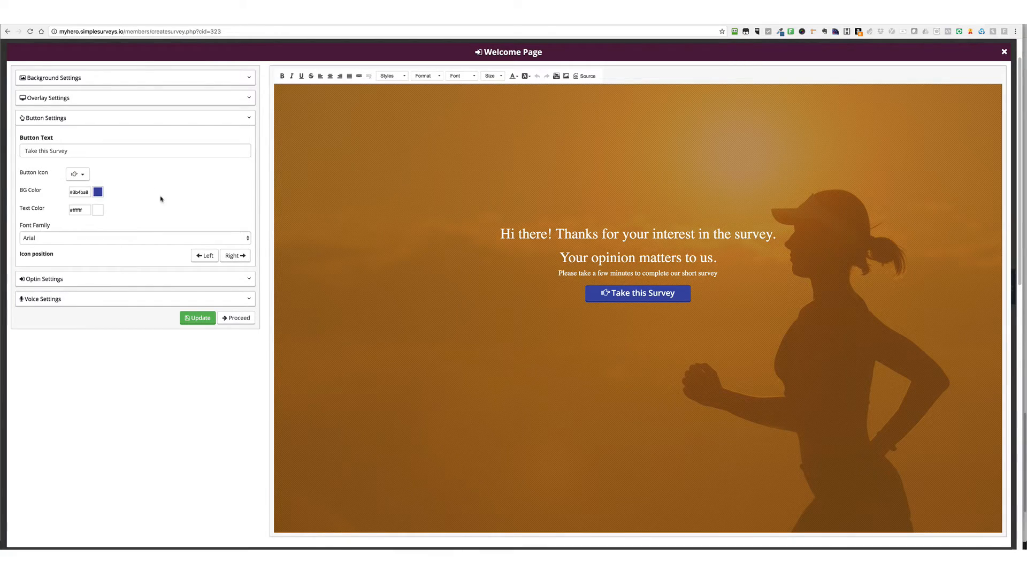
Update the welcome page with the button changes and return to the survey's page list
left_click(201, 321)
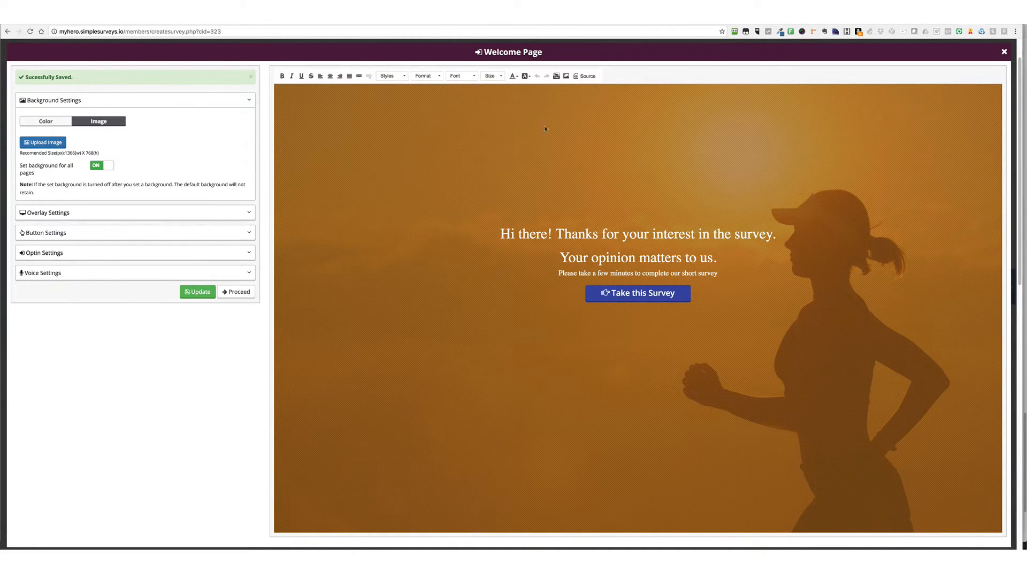
left_click(1005, 52)
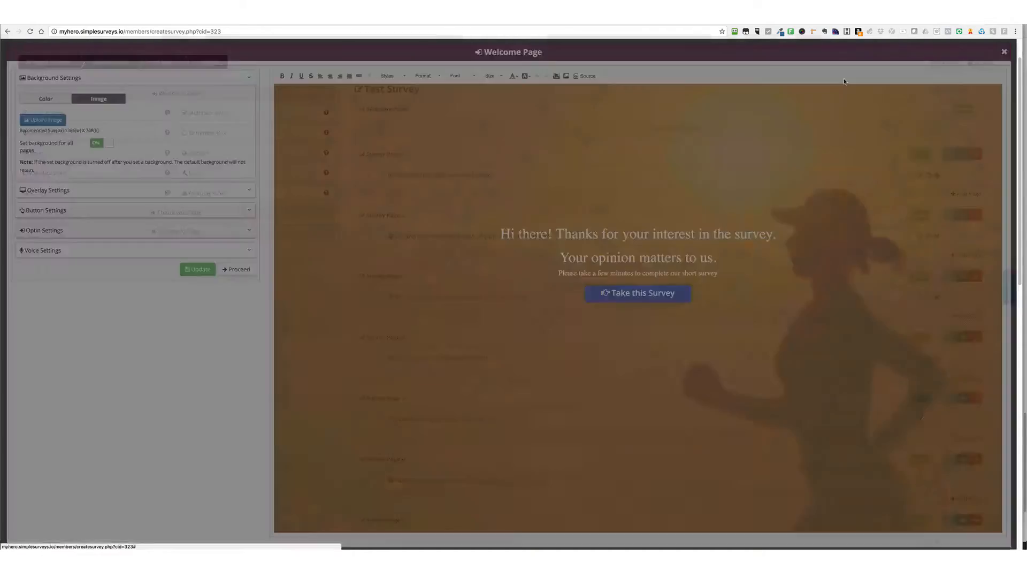
scroll(548, 267, "down", 8)
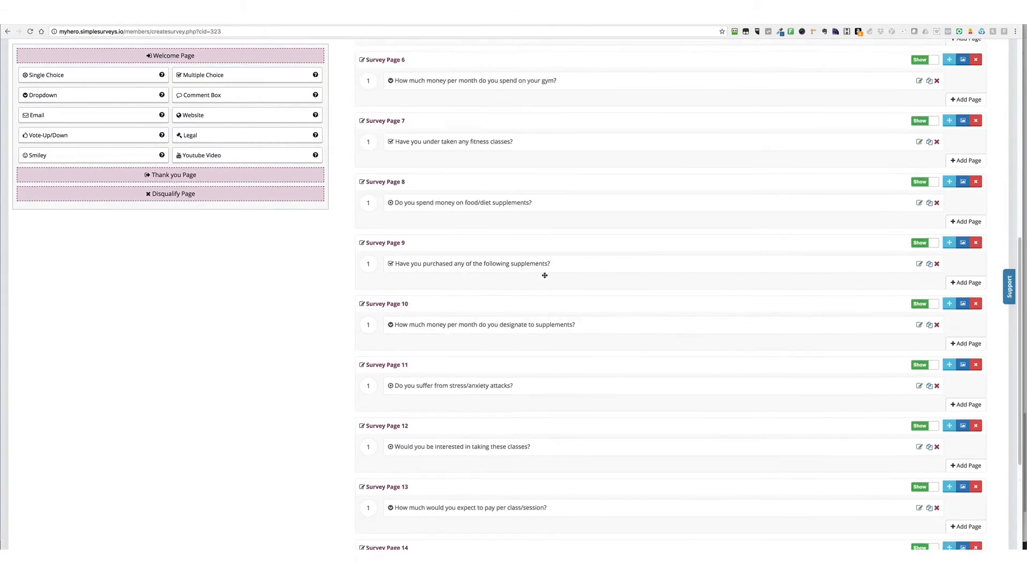
scroll(544, 273, "up", 9)
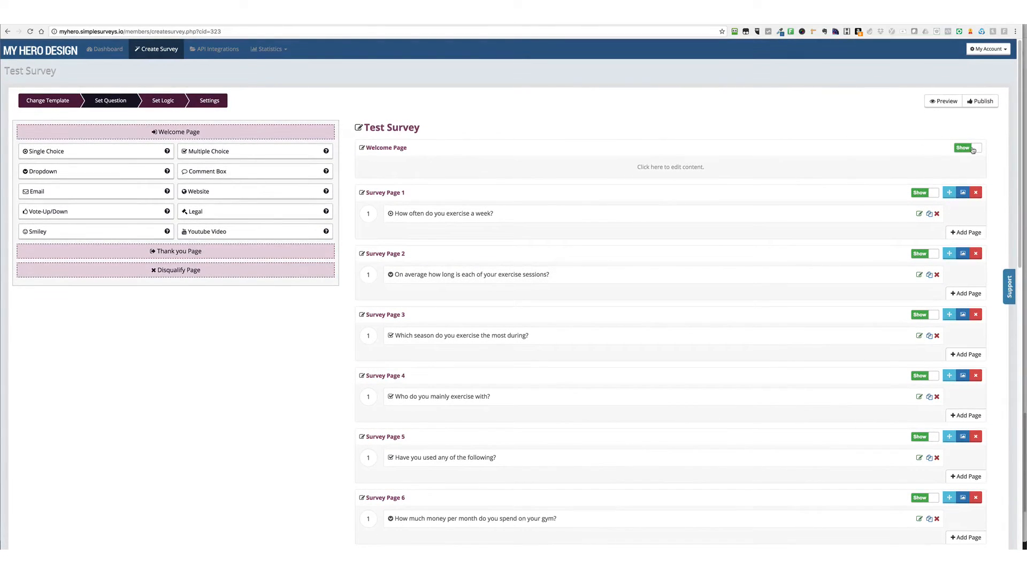
Turn on Text To Speech in API Mode for the welcome page, then update and close it
left_click(191, 132)
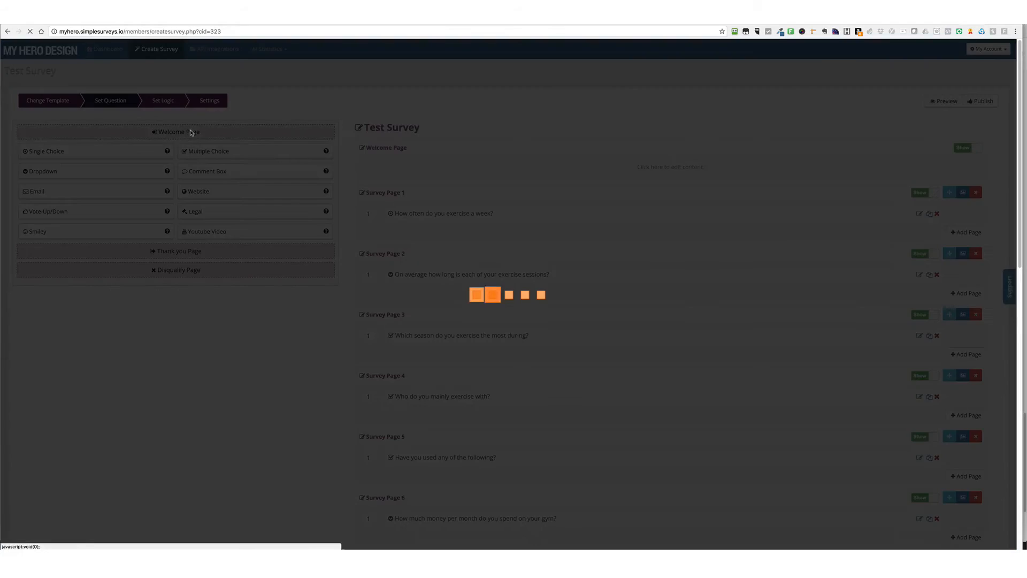
left_click(131, 250)
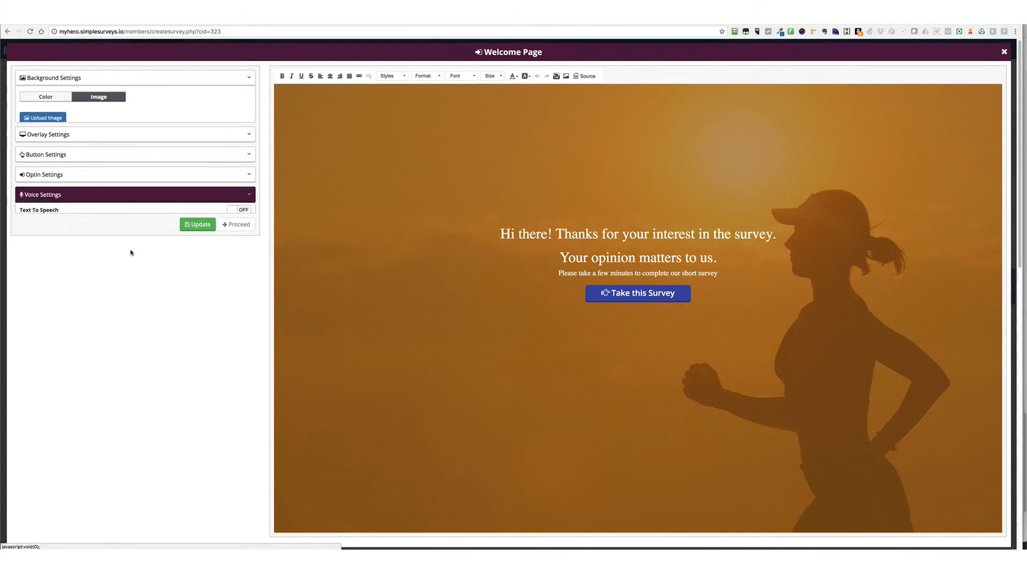
left_click(237, 175)
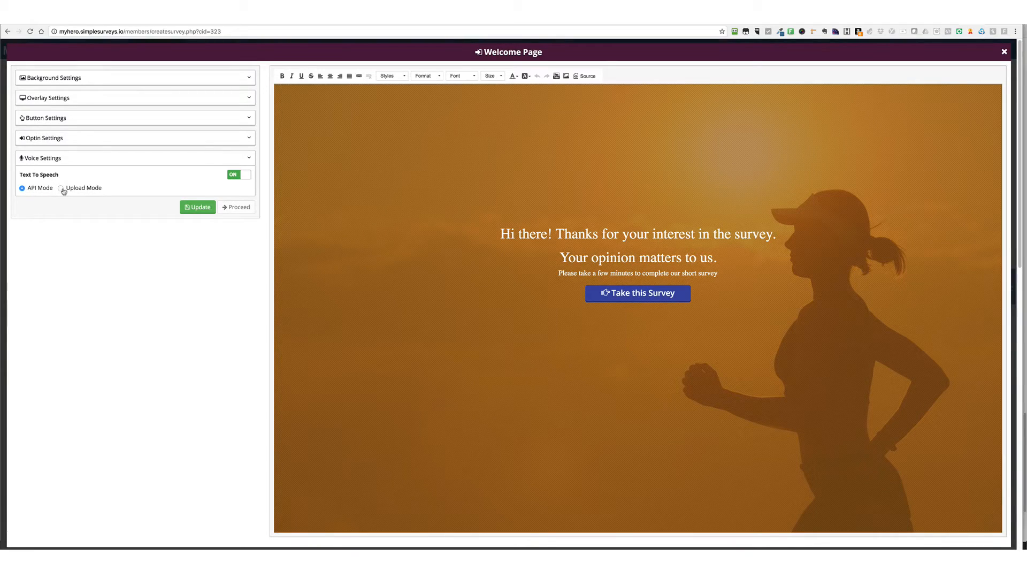
left_click(197, 206)
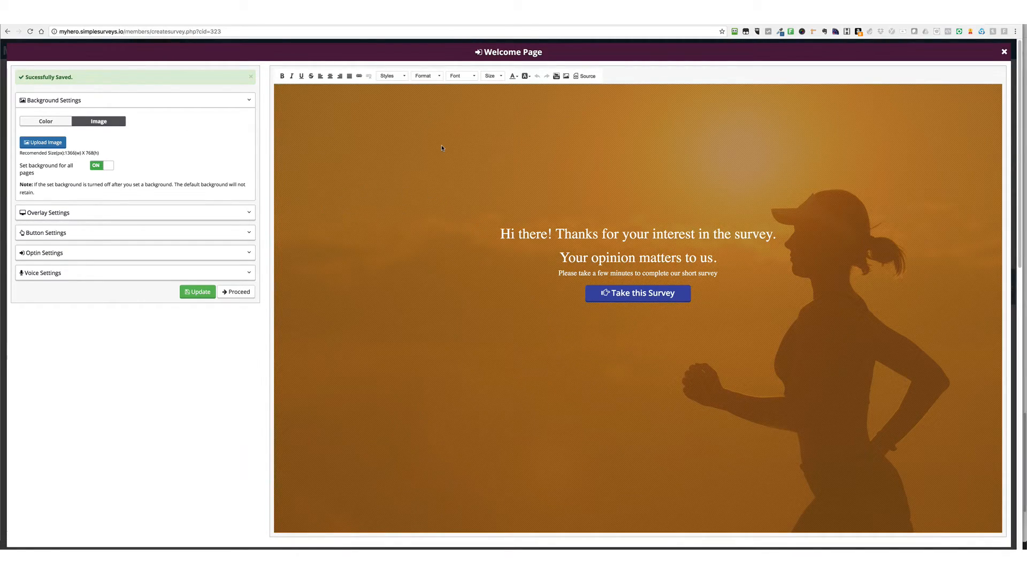
left_click(1004, 52)
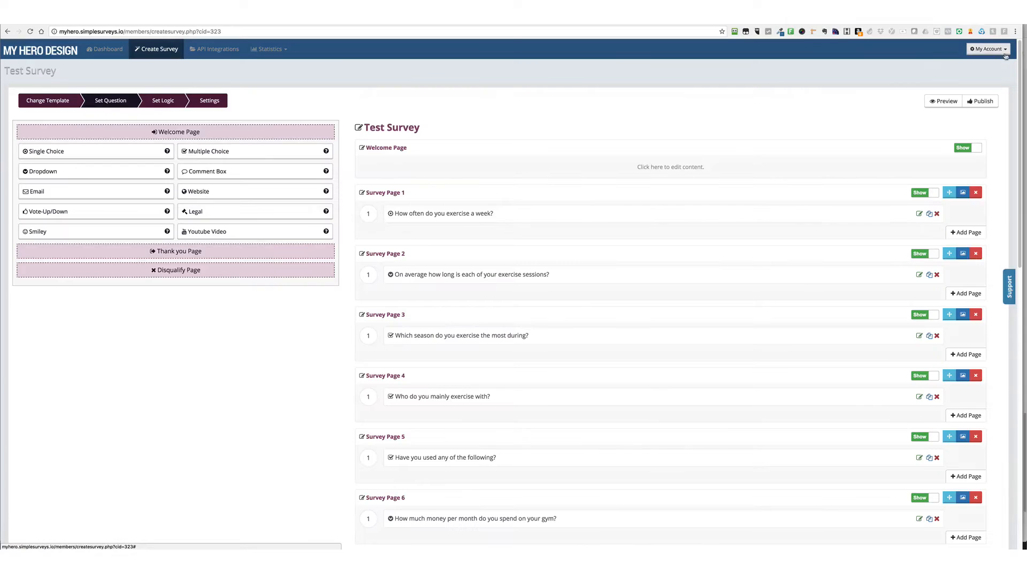
Preview the survey's welcome page and pause its voice playback
left_click(945, 105)
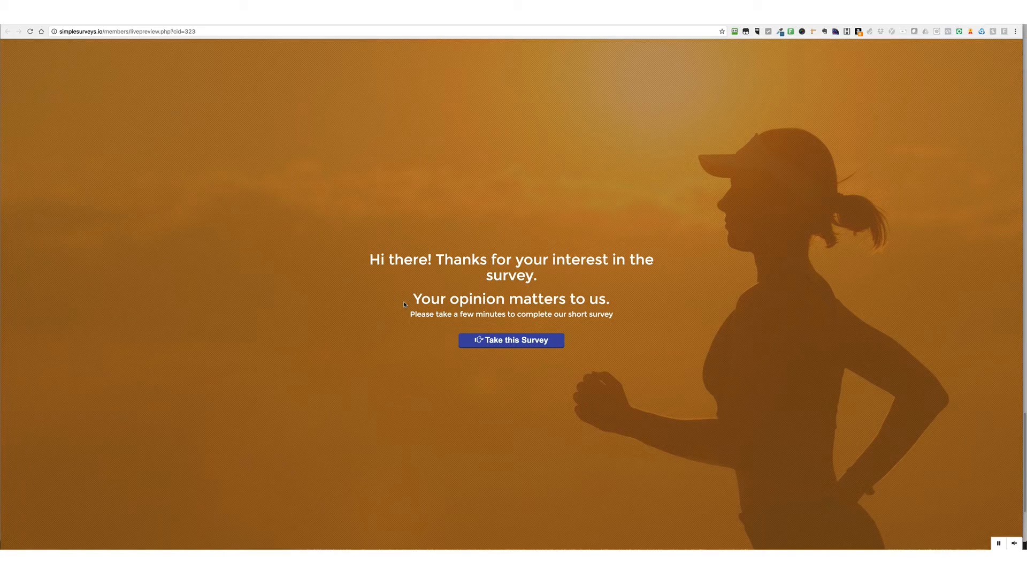
left_click(998, 543)
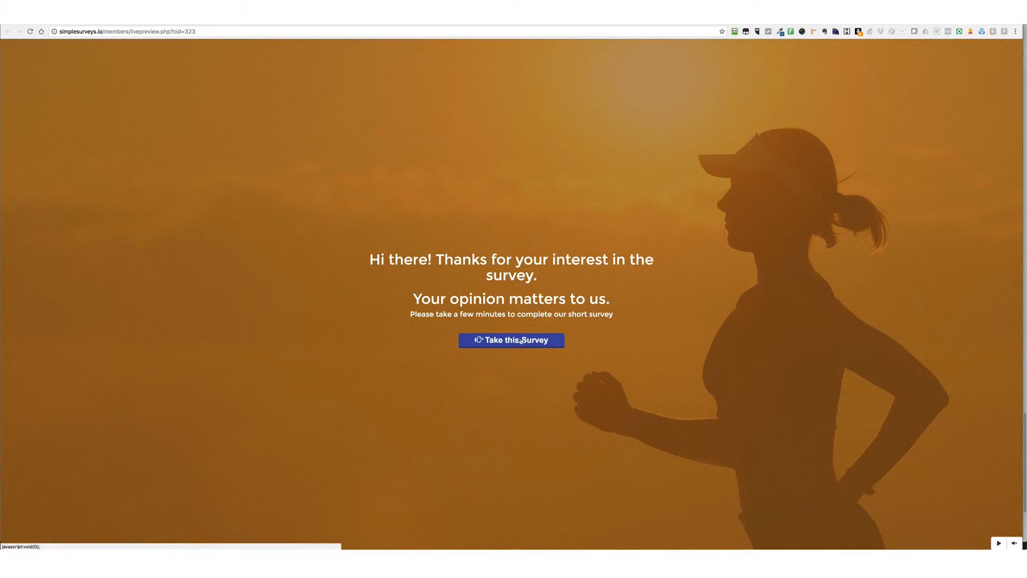
left_click_drag(369, 259, 614, 274)
left_click(614, 274)
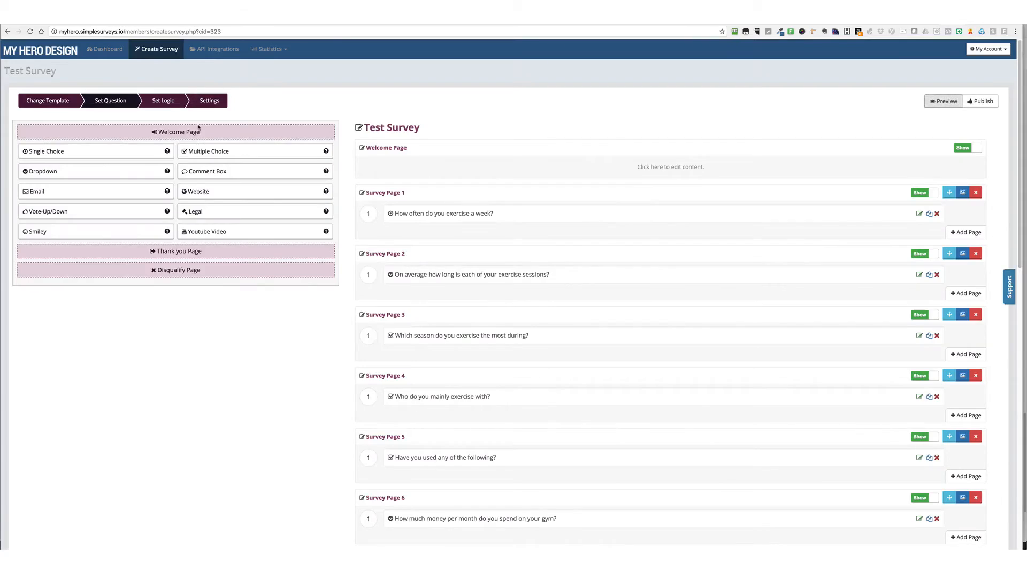
Change the welcome page button's background color to purple #7c32ad
left_click(198, 130)
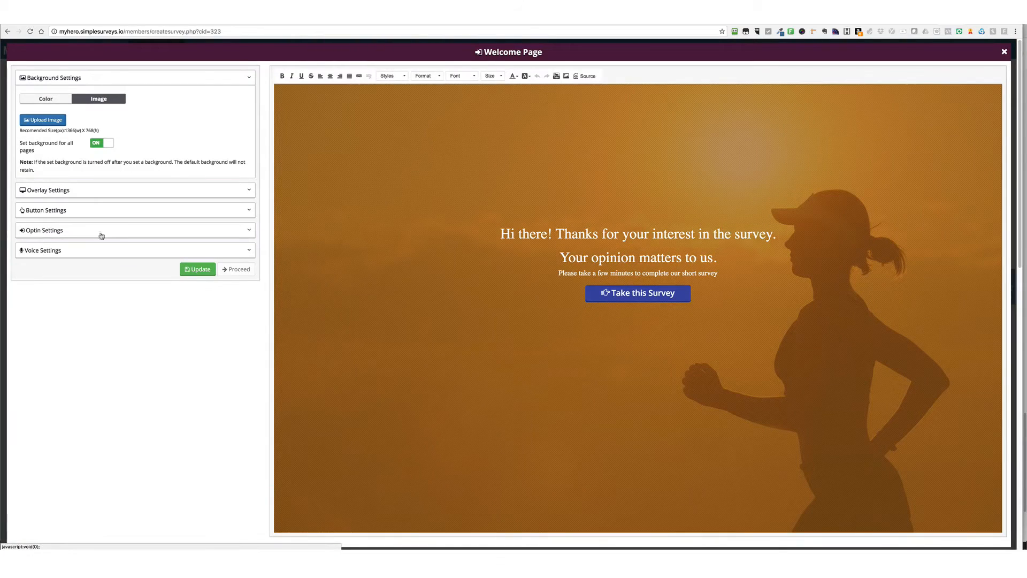
left_click(99, 210)
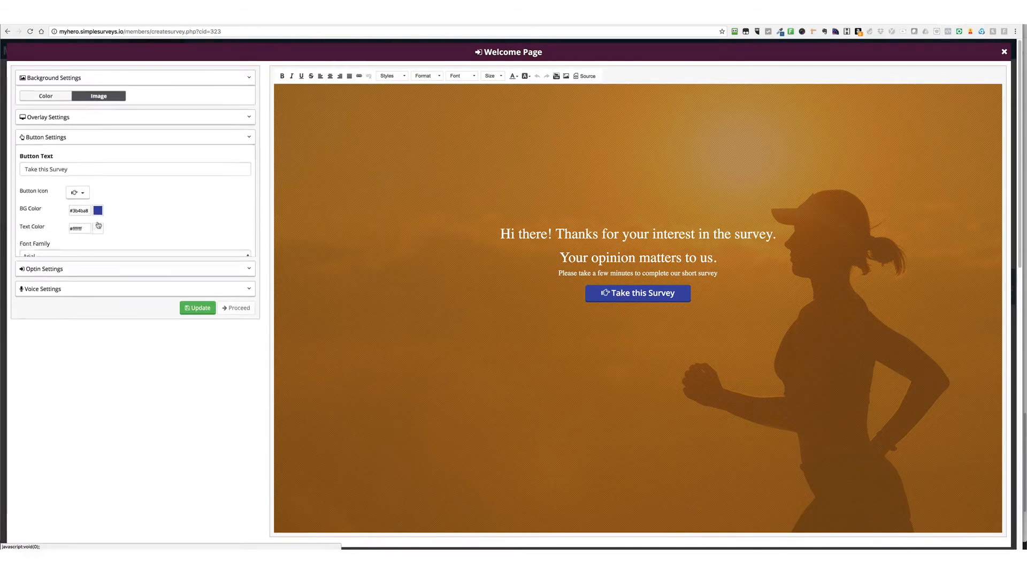
left_click(98, 194)
left_click(132, 200)
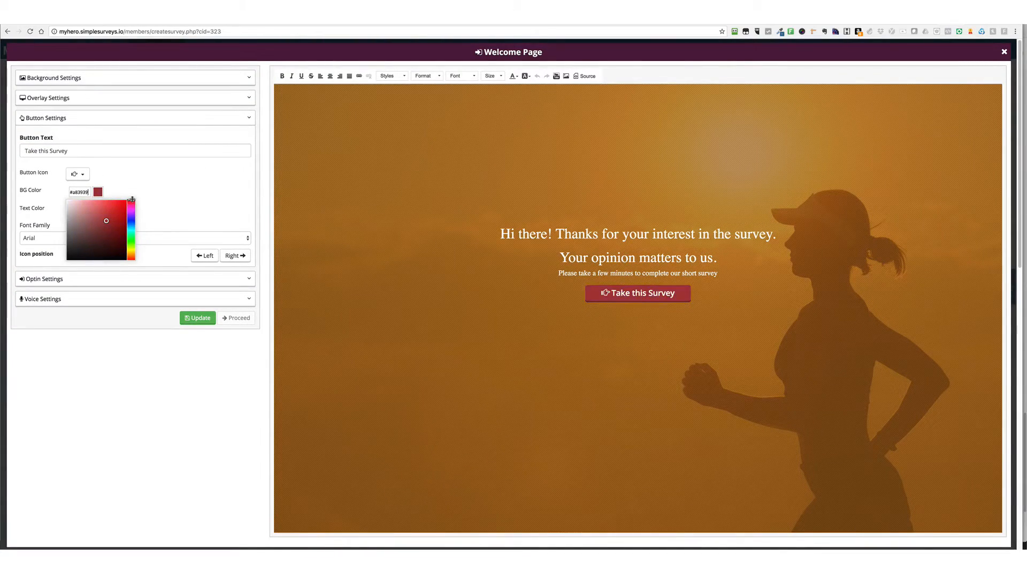
mouse_move(117, 217)
left_mouse_down()
mouse_move(90, 213)
mouse_move(132, 214)
mouse_move(102, 217)
mouse_move(107, 210)
mouse_move(108, 219)
left_mouse_up()
left_click(157, 188)
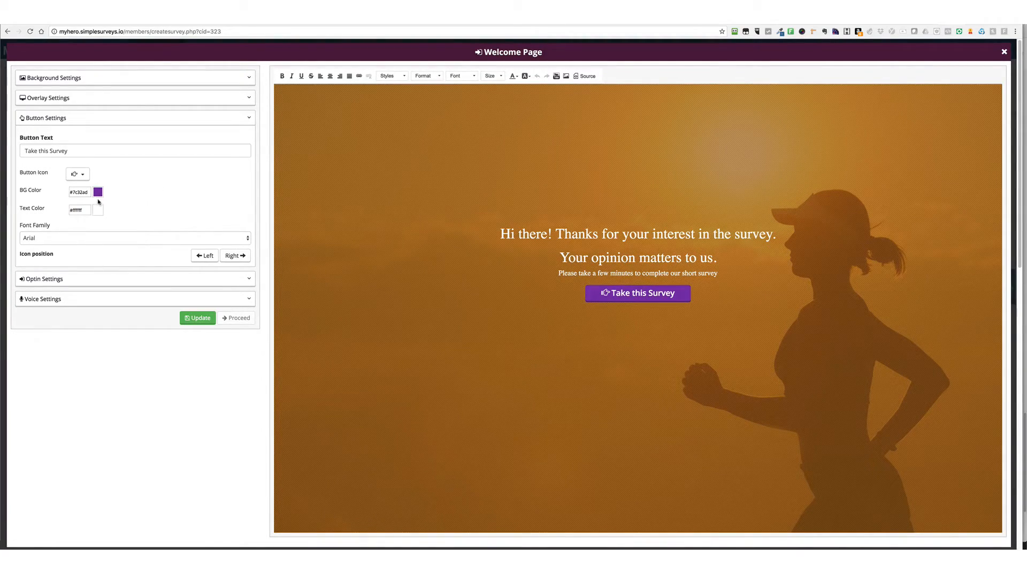
Reword the welcome page heading to "Hi there! Thanks for your help.", update the page and close its editor
left_click_drag(698, 234, 771, 234)
key("BackSpace")
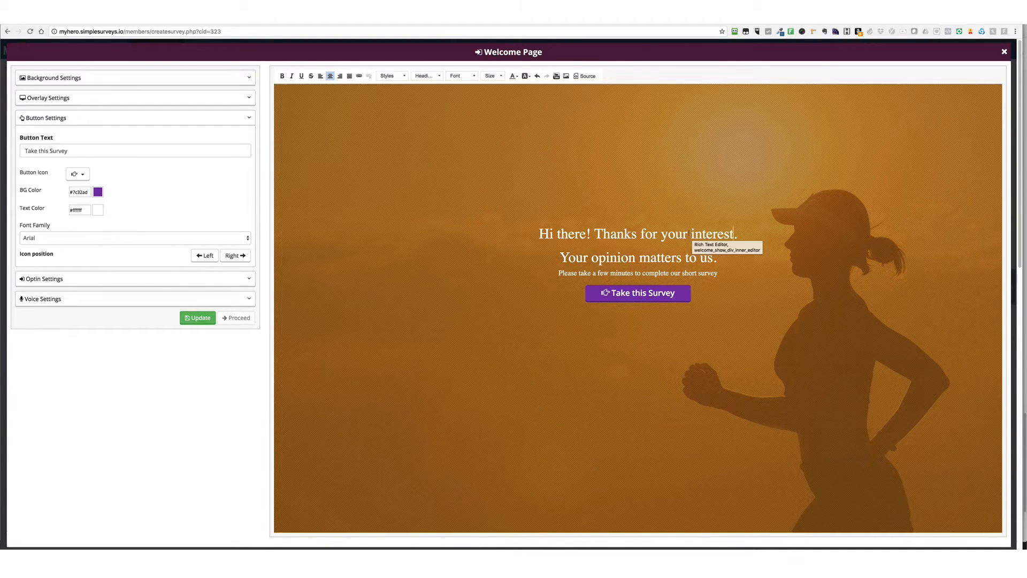
left_click_drag(692, 234, 734, 234)
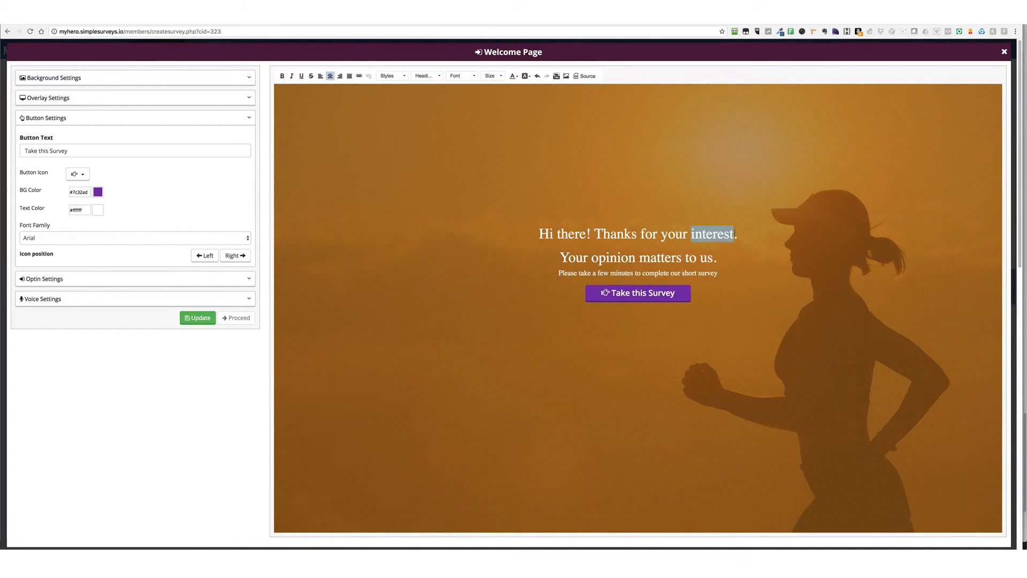
type("help")
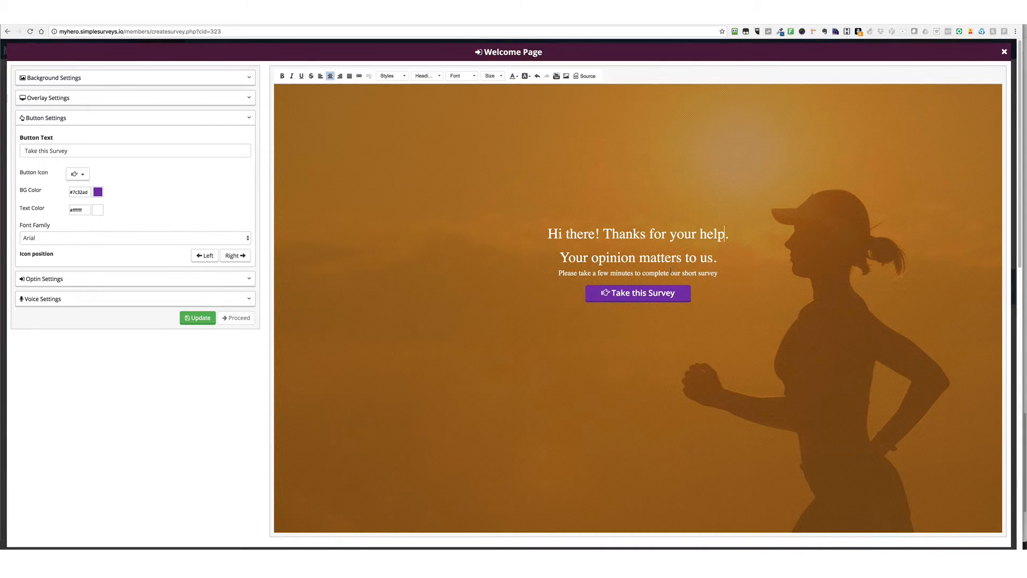
left_click(198, 318)
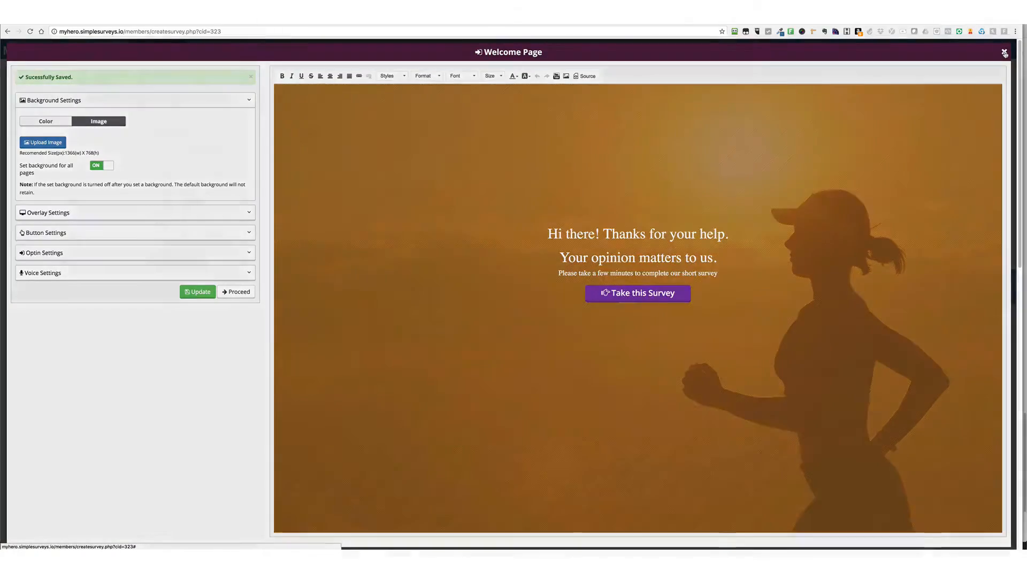
left_click(1004, 53)
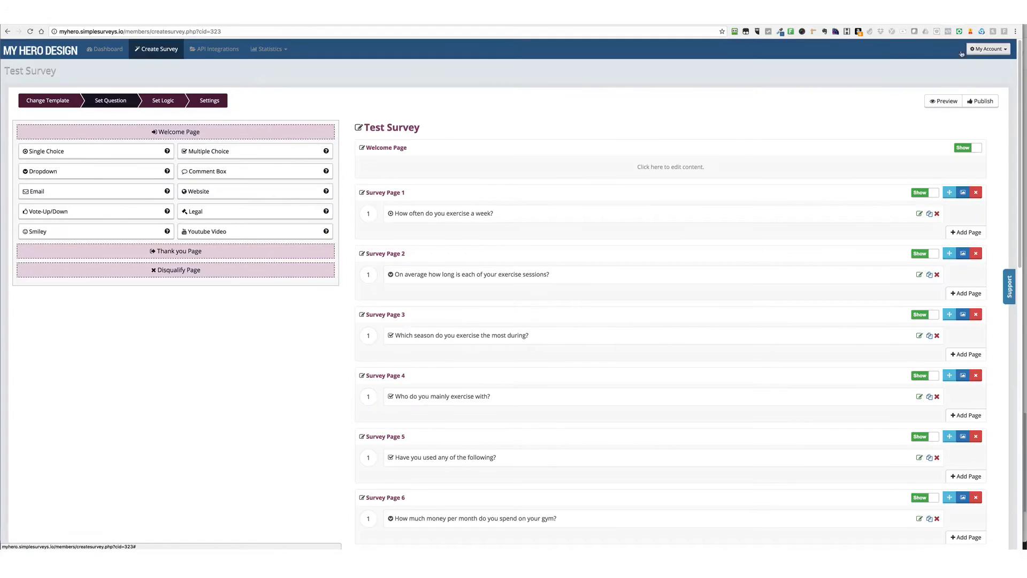
Preview the survey, going from the welcome page through the first four questions, and close the preview
left_click(942, 101)
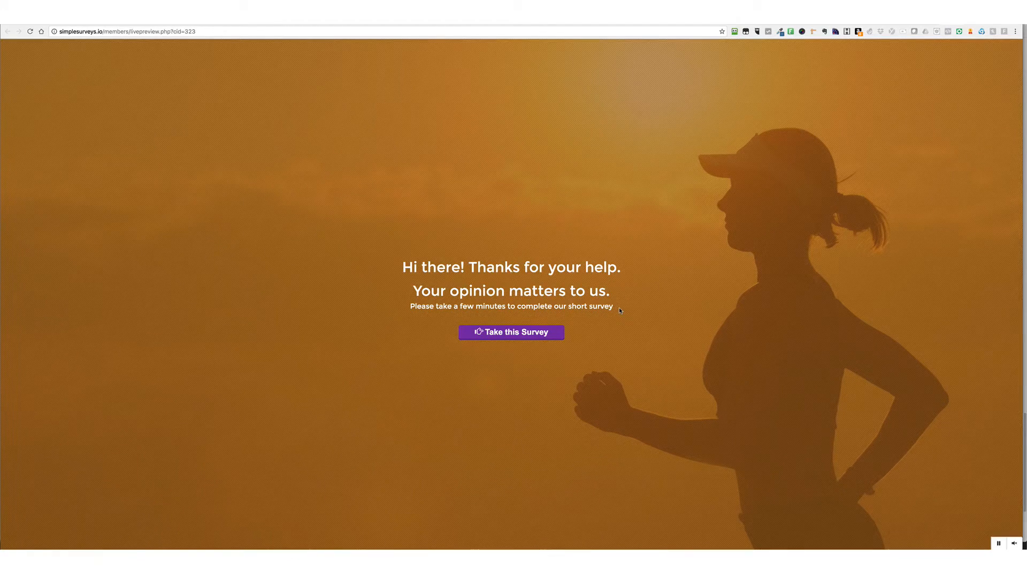
left_click(526, 334)
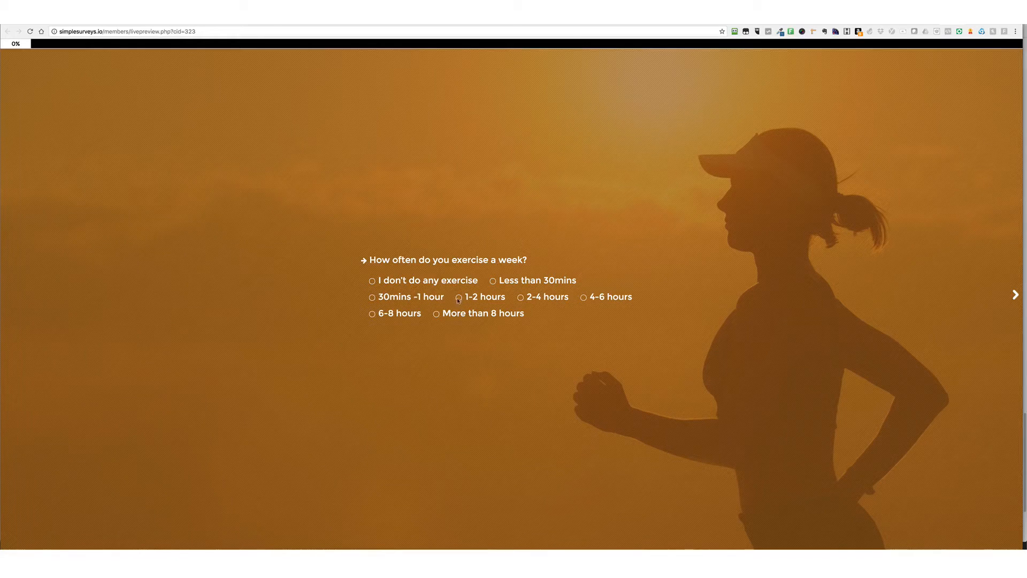
left_click(372, 281)
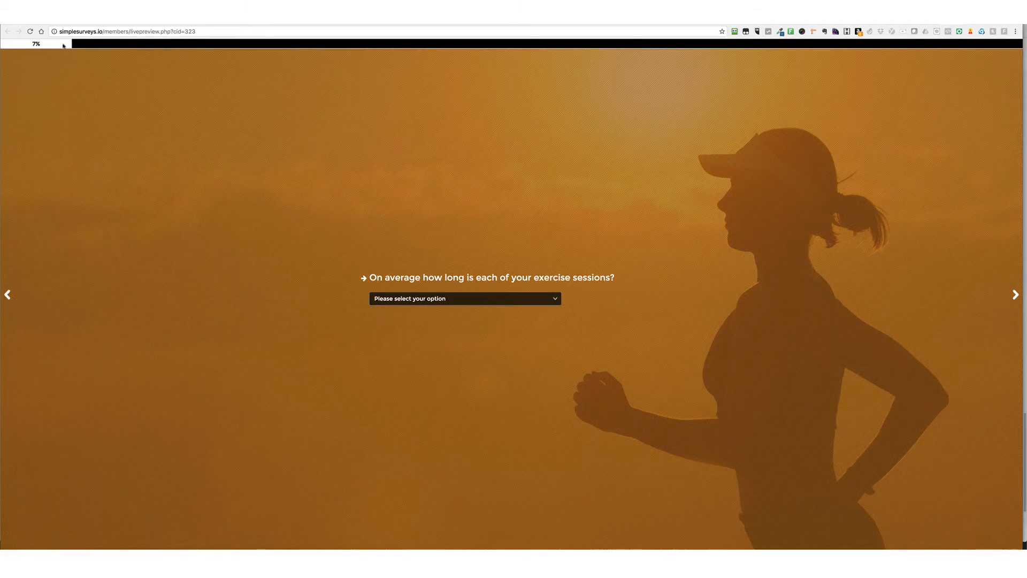
left_click(538, 300)
left_click(518, 314)
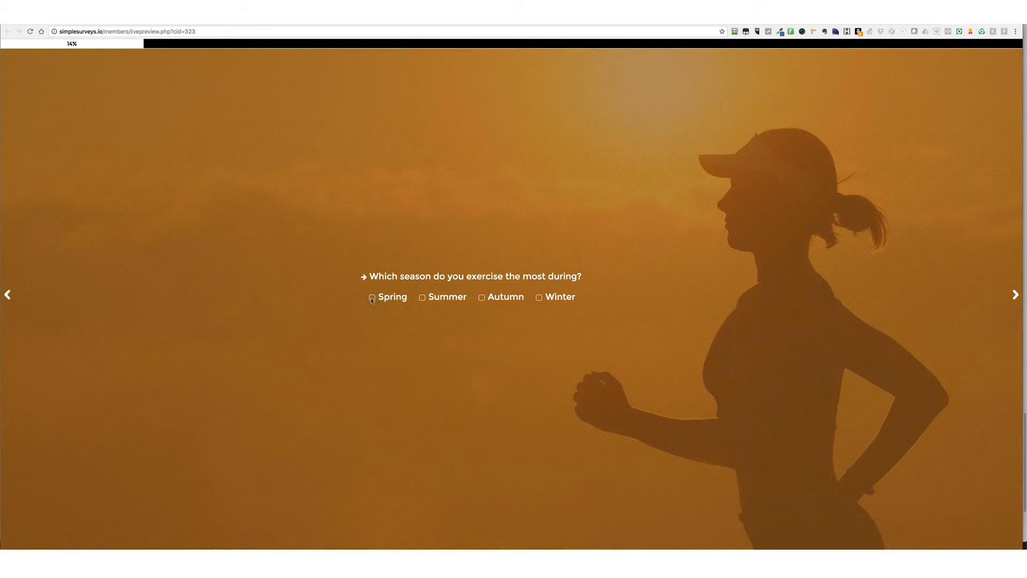
left_click(1016, 295)
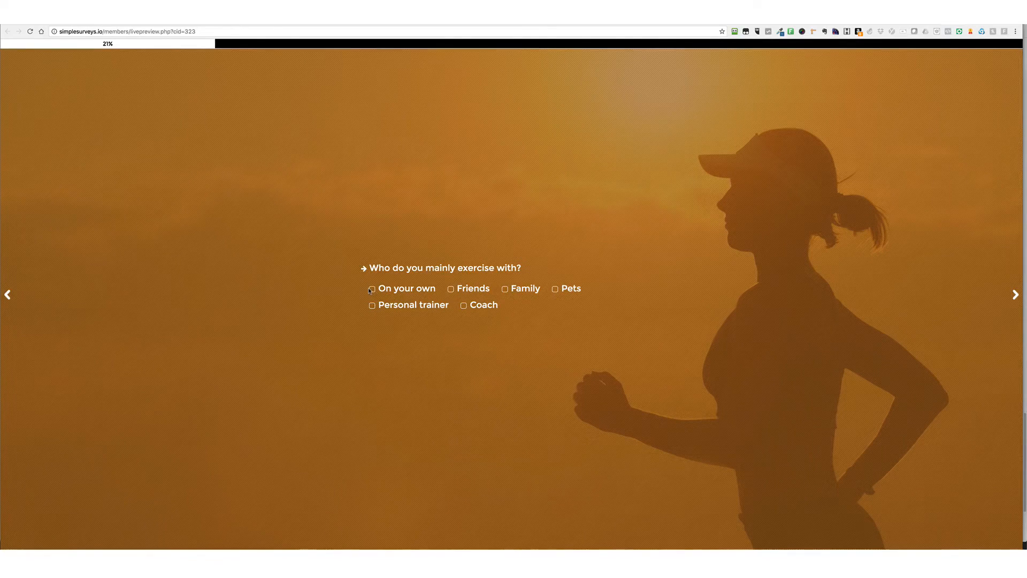
left_click(373, 290)
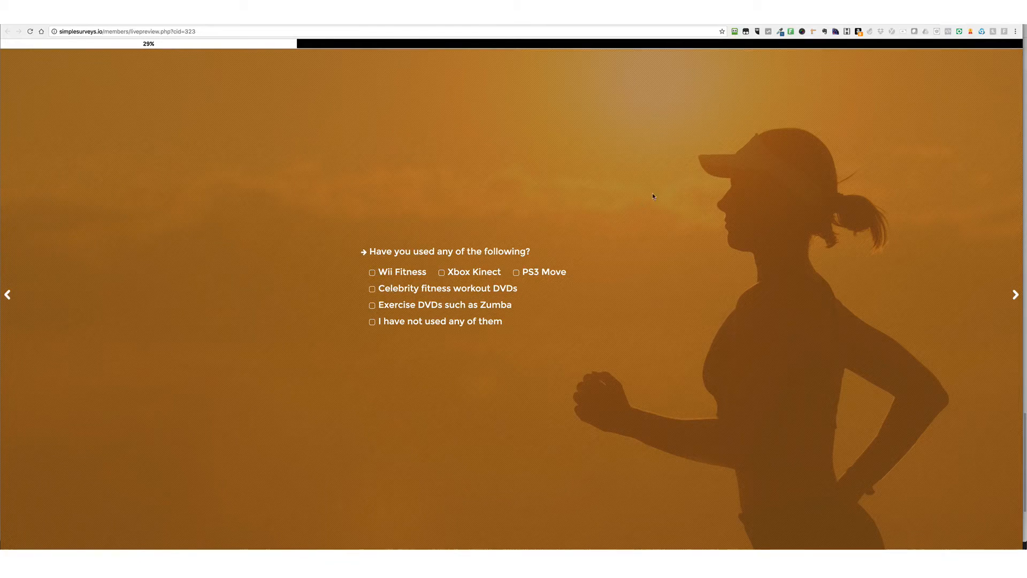
key("super+w")
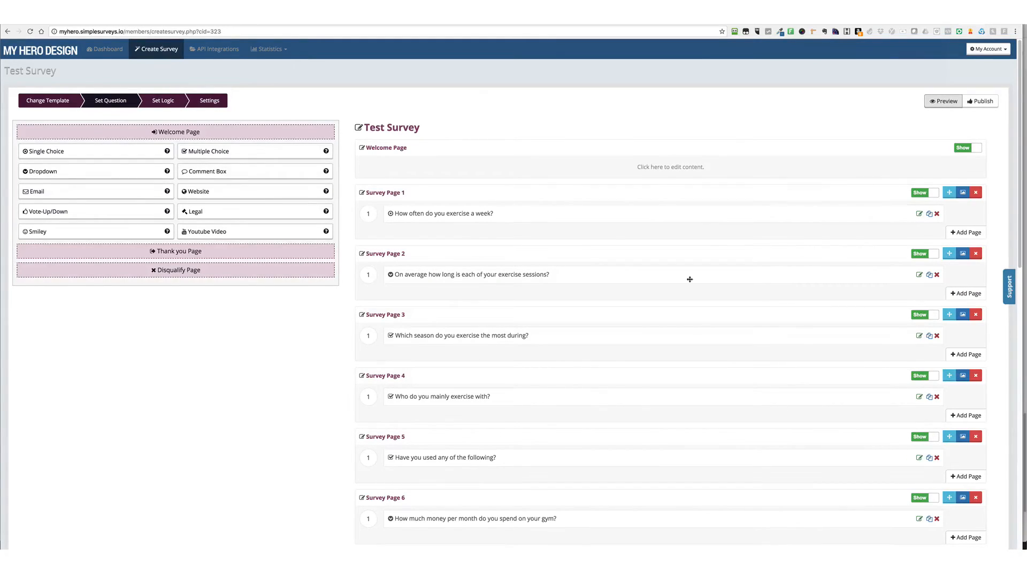
Reword the Survey Page 2 question to "In general, how long is each of your exercise sessions?", turn on Text To Speech and update it
left_click(920, 275)
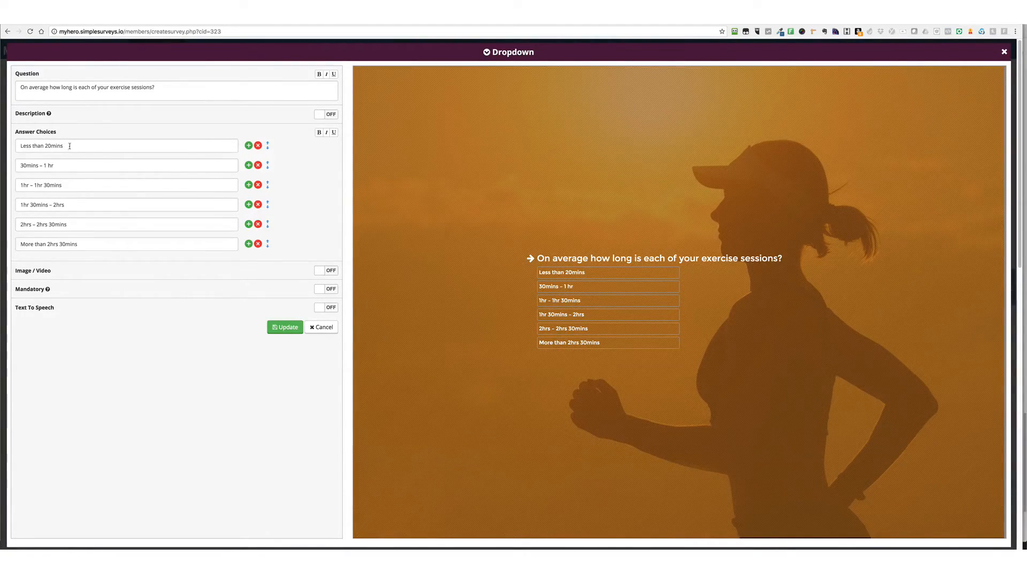
left_click_drag(65, 147, 2, 144)
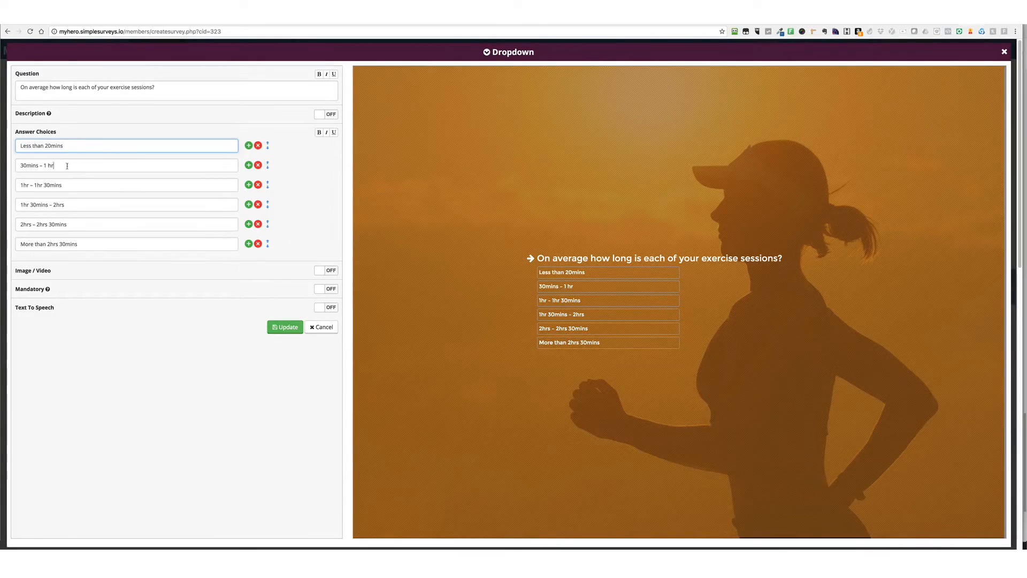
left_click(72, 165)
left_click(69, 185)
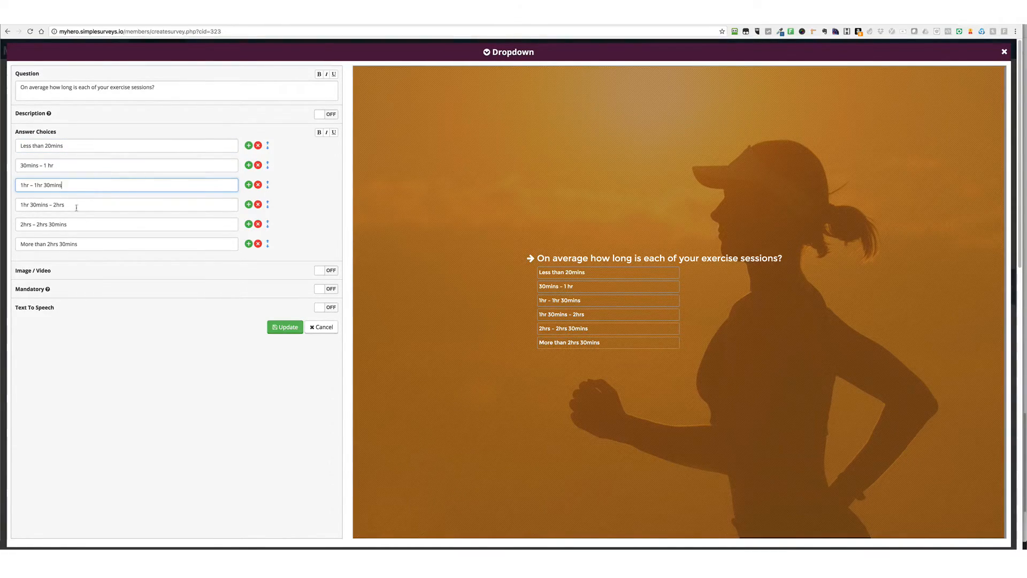
left_click(80, 205)
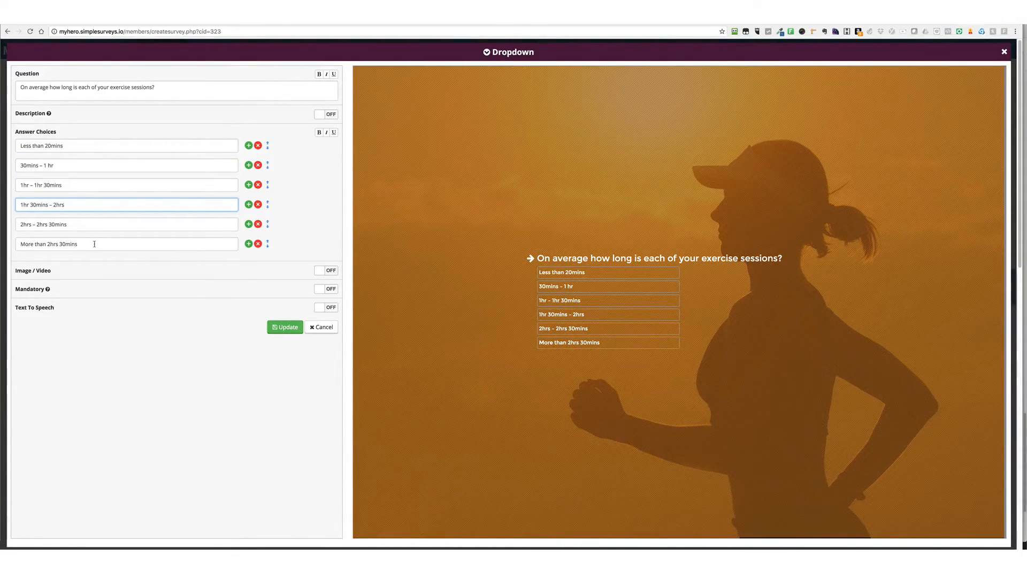
left_click(167, 87)
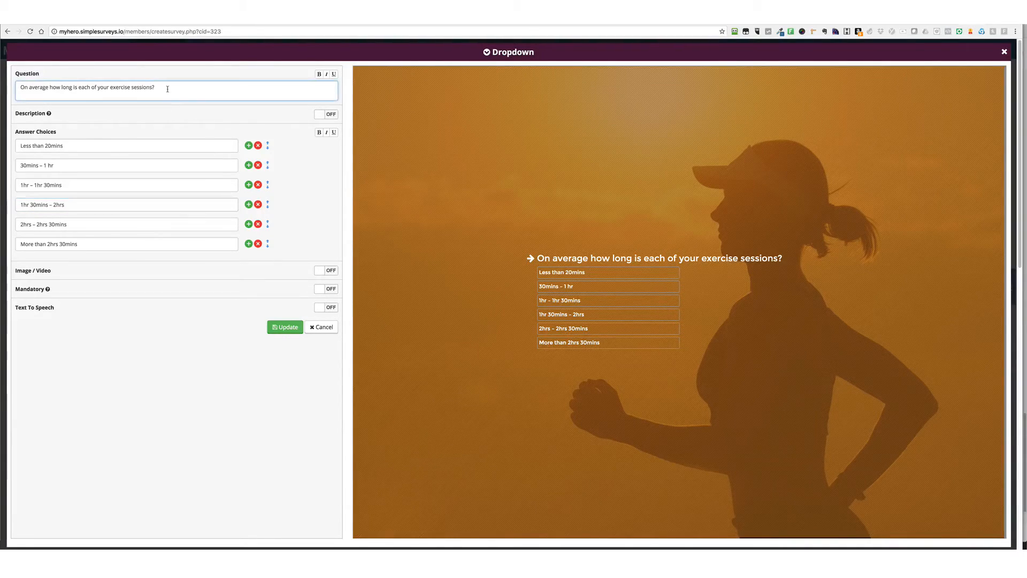
left_click_drag(48, 87, 10, 87)
type("In general,")
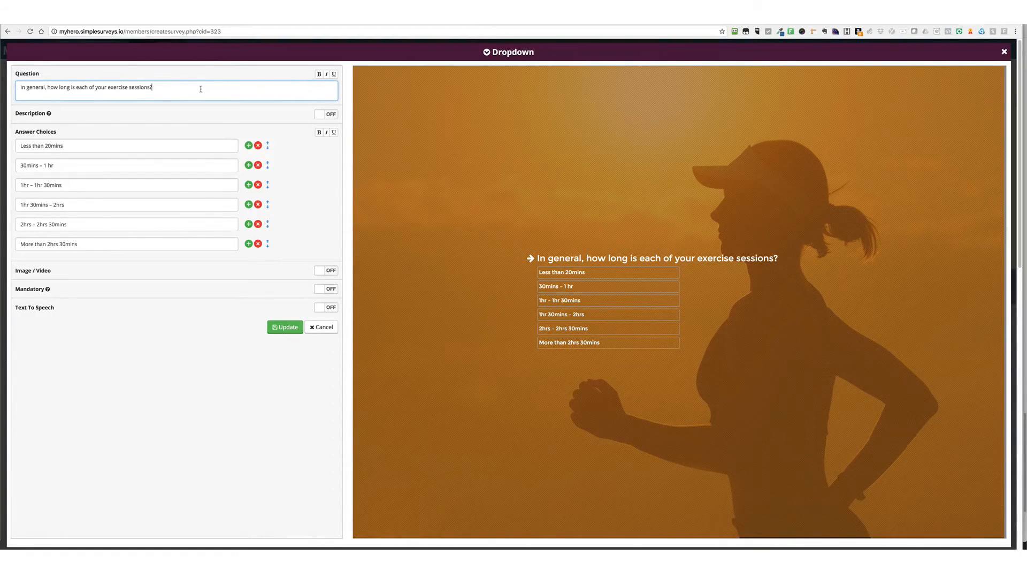
left_click(323, 309)
left_click(285, 337)
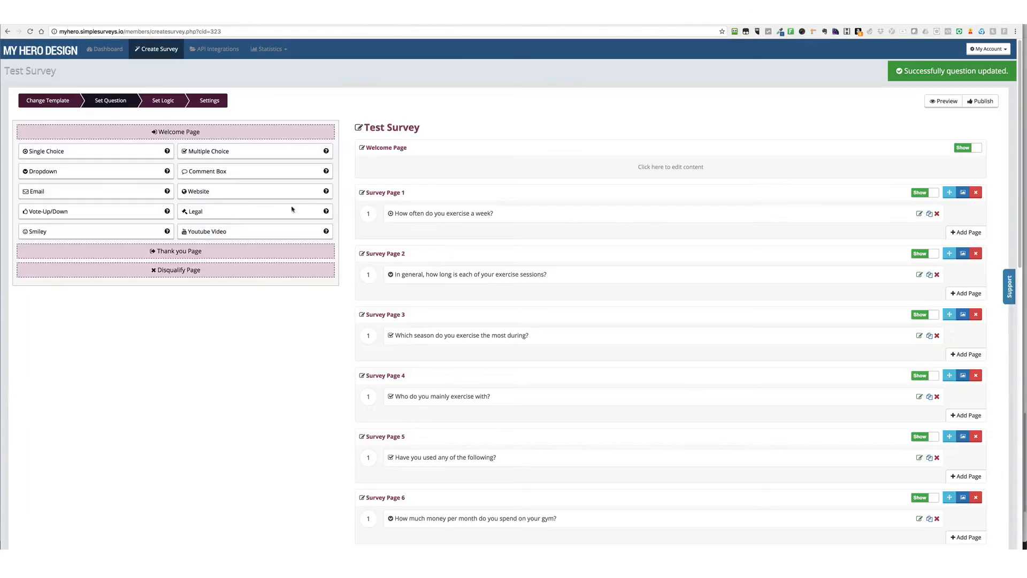
Add an answer choice beginning with "Over" below "More than 2hrs 30mins" in the session-length question and update it
left_click(919, 274)
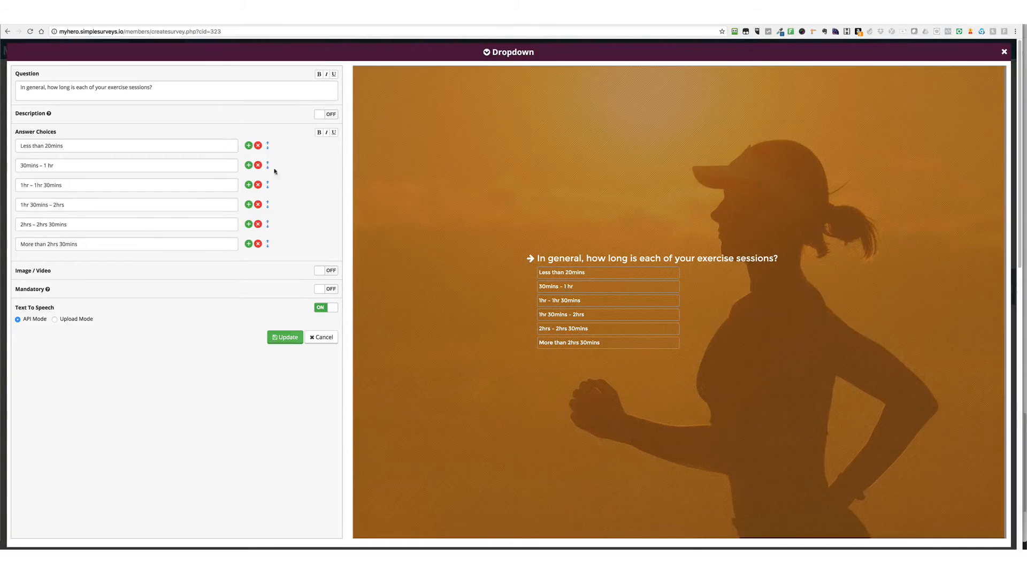
left_click(249, 244)
left_click(55, 266)
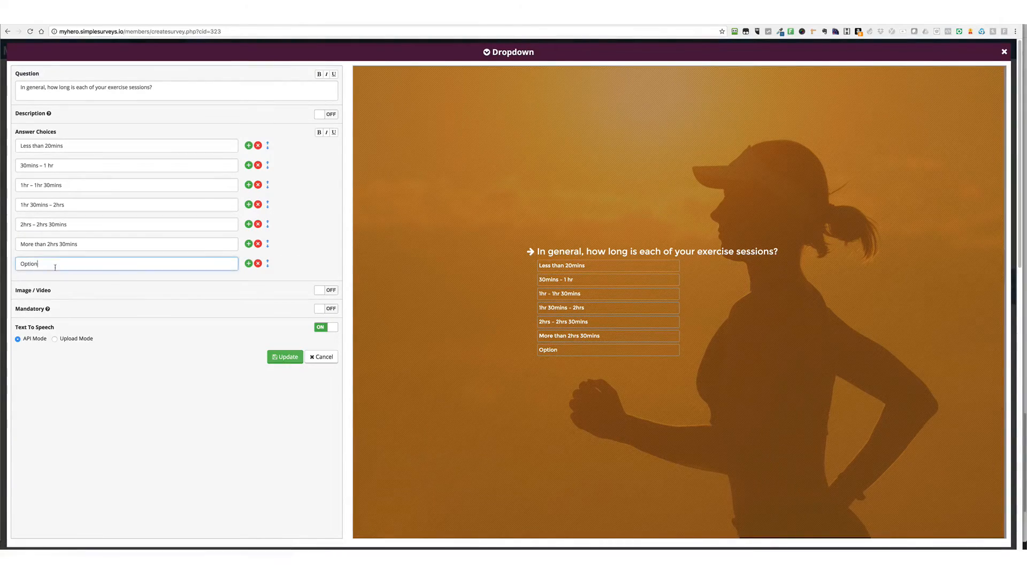
type("Over 20 hours")
left_click(289, 361)
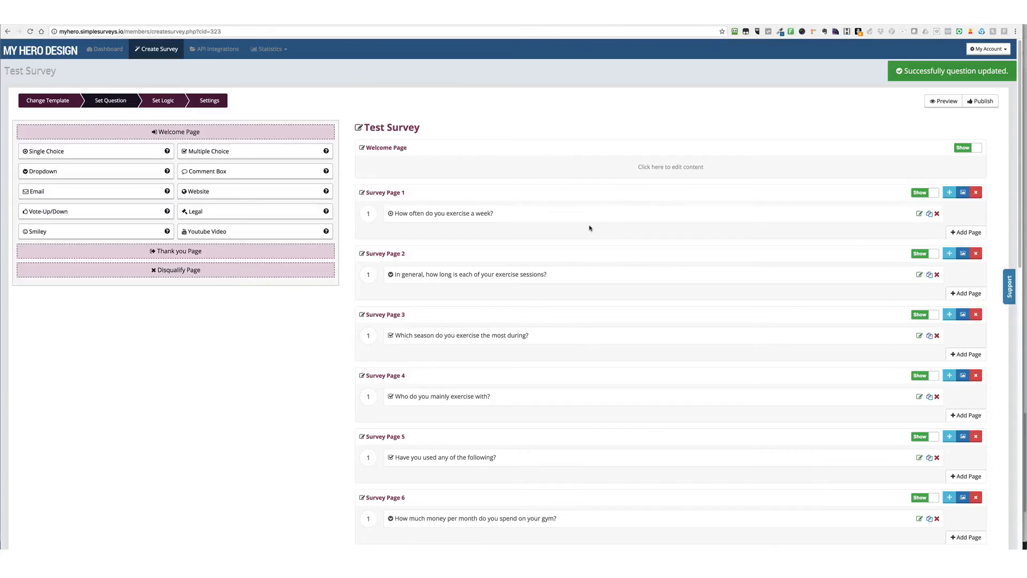
Try moving the "Do you suffer from stress/anxiety attacks?" question to Survey Page 10, and return it to Survey Page 11
scroll(515, 271, "down", 6)
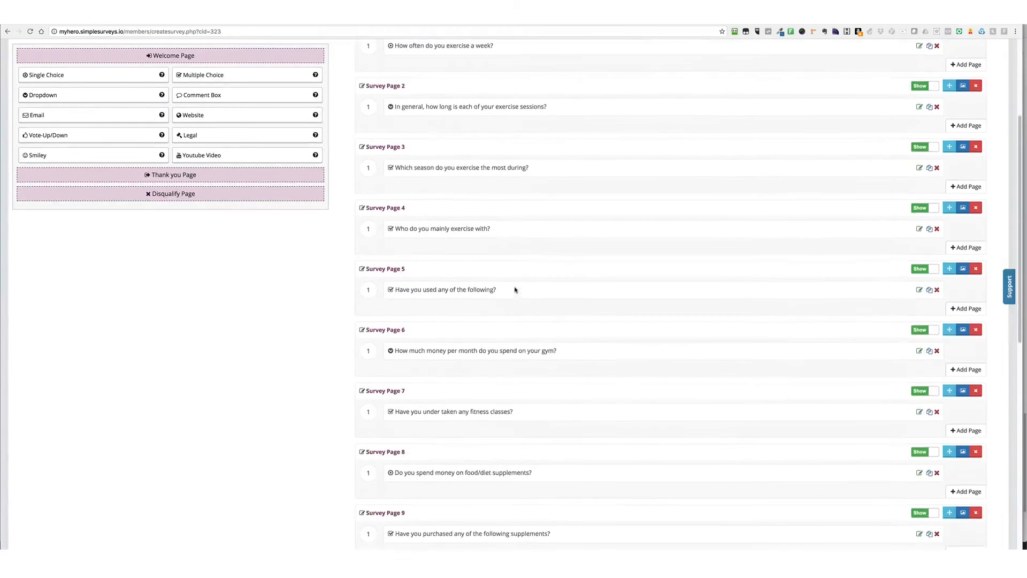
scroll(549, 335, "down", 4)
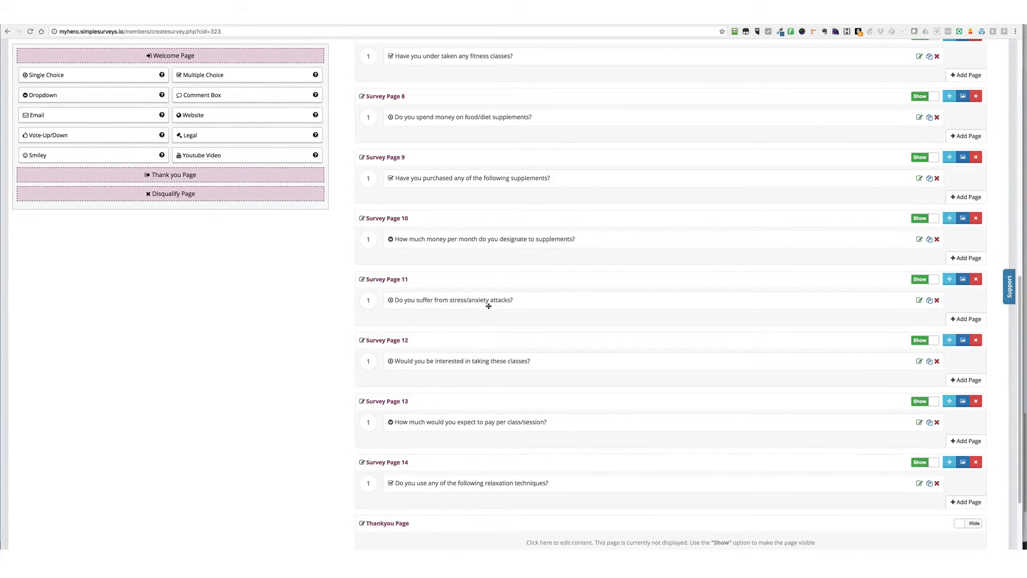
left_click_drag(475, 303, 472, 260)
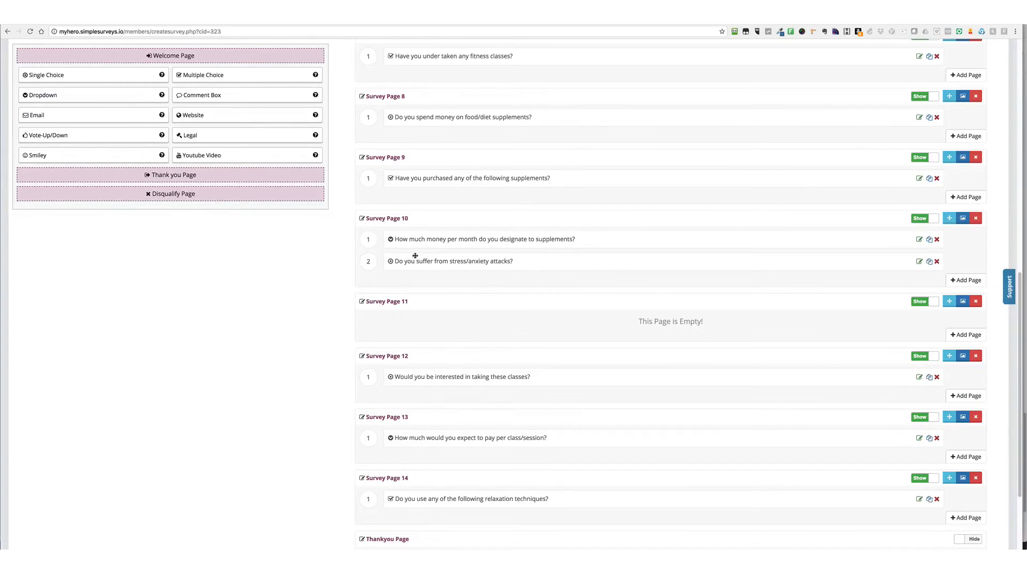
left_click_drag(424, 261, 491, 323)
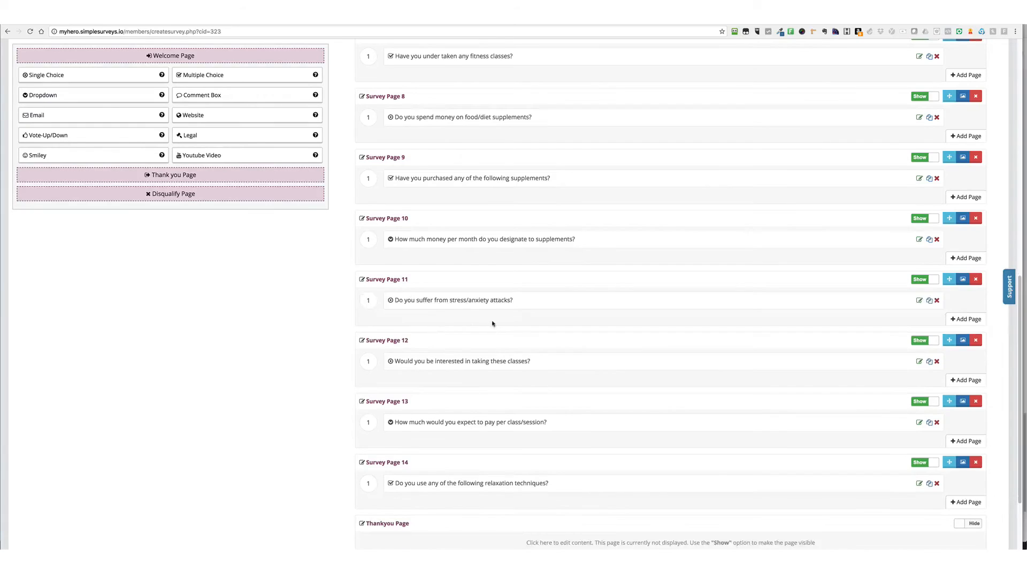
scroll(492, 323, "down", 2)
scroll(531, 351, "up", 7)
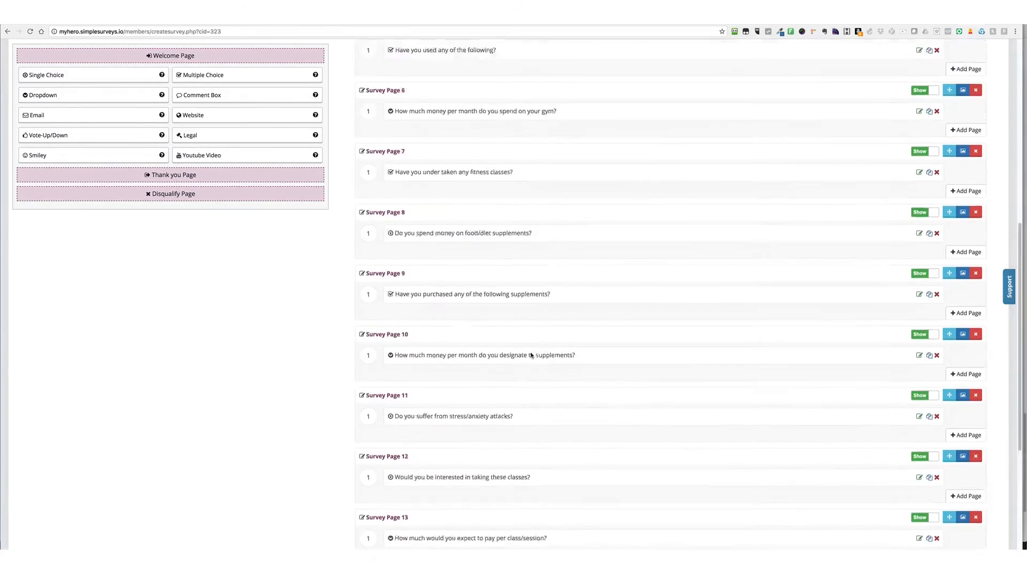
Open the Thankyou Page editor and replace "entering" with "sharing" in its first heading
left_click(164, 176)
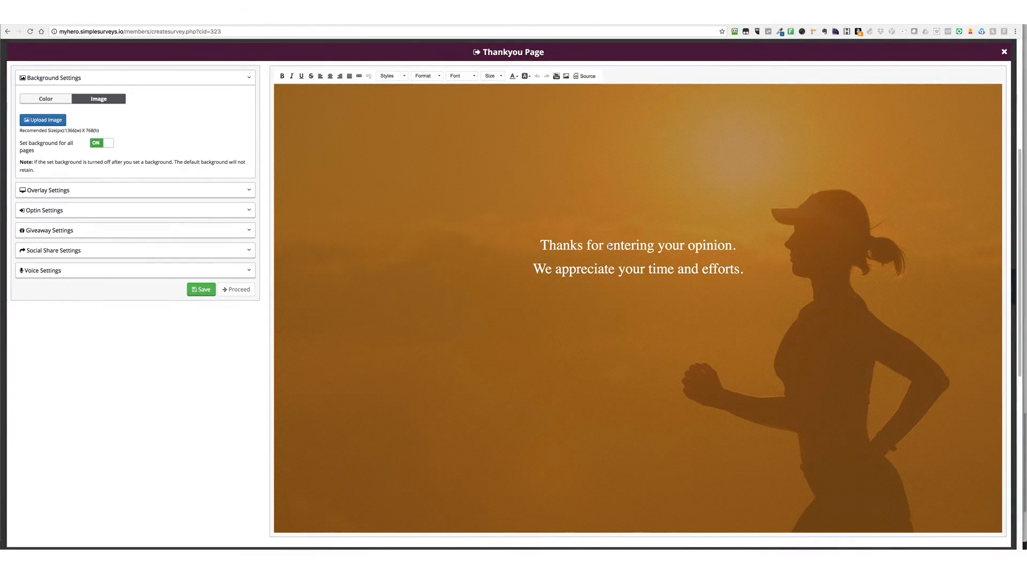
left_click_drag(609, 246, 656, 246)
type("sharing")
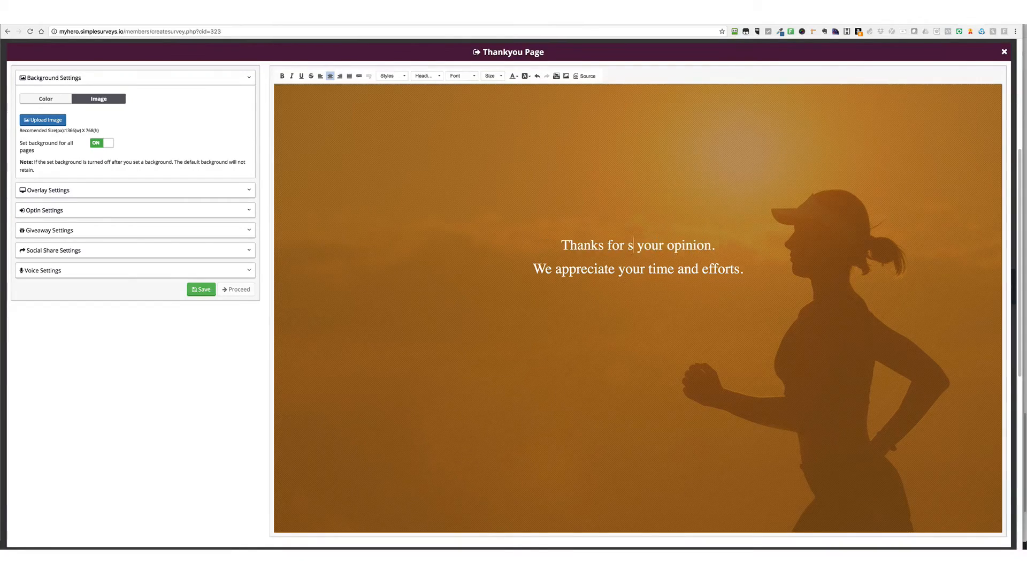
left_click(63, 230)
left_click(78, 156)
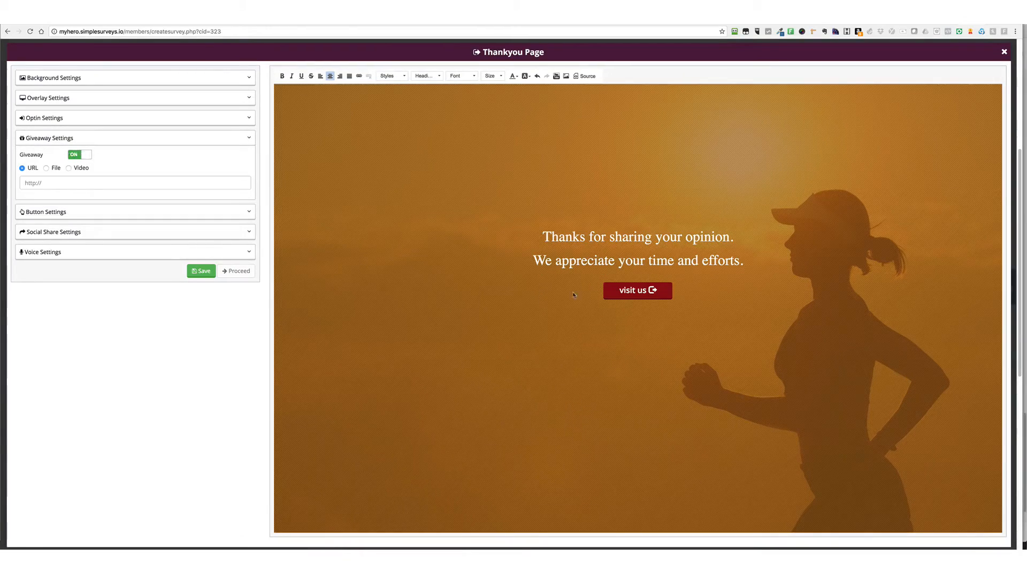
left_click(55, 183)
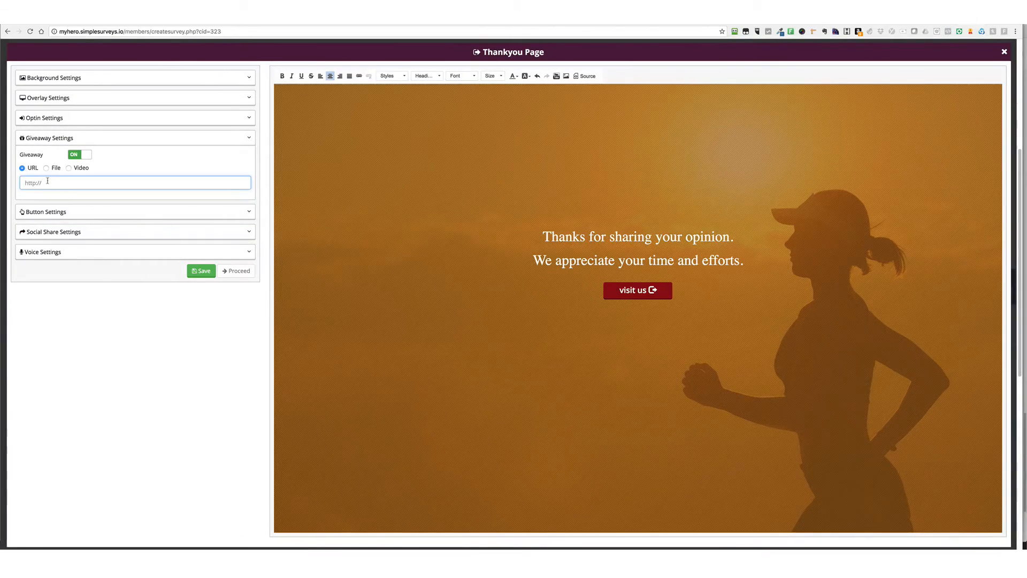
left_click(46, 169)
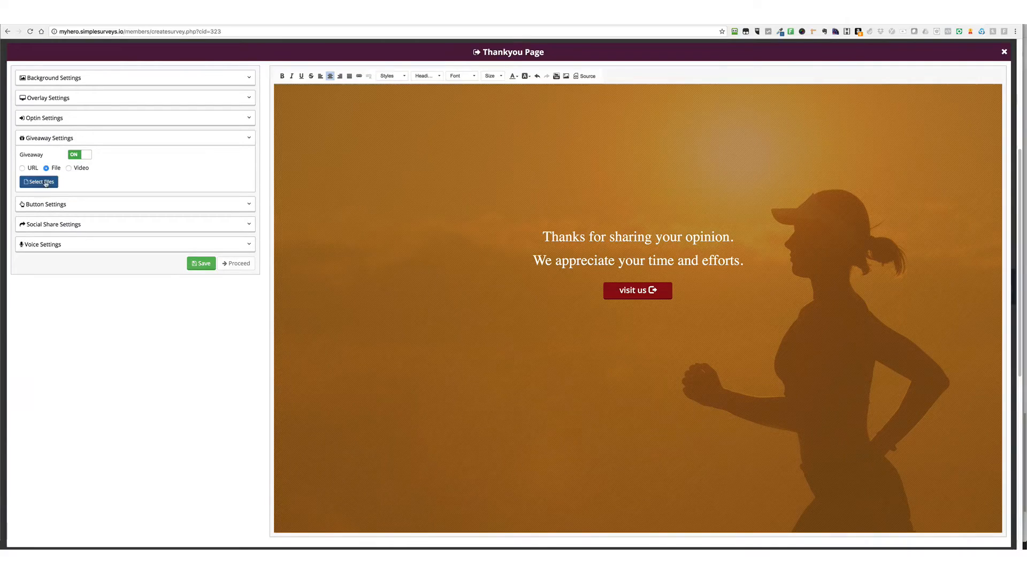
left_click(69, 168)
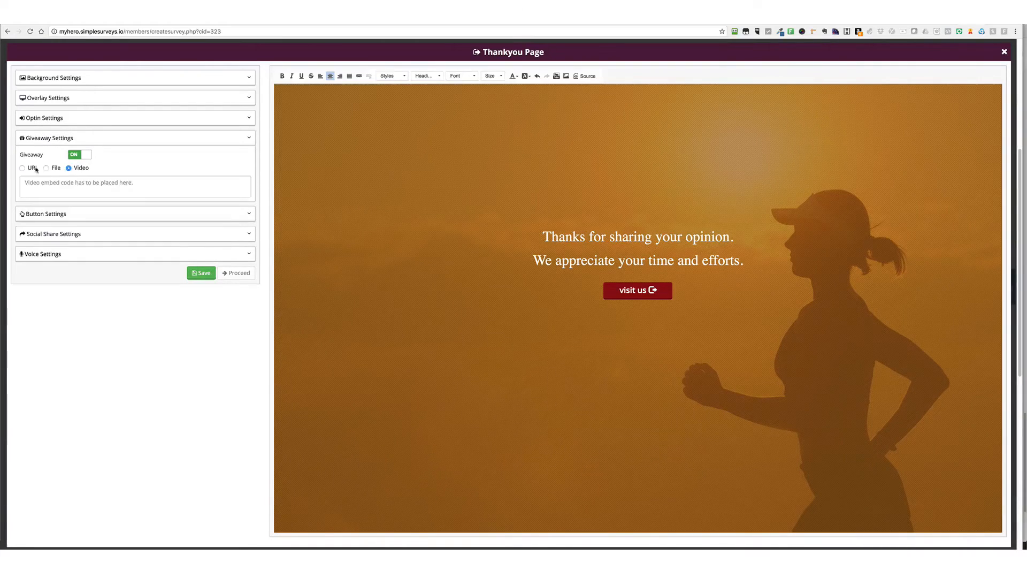
left_click(22, 168)
left_click(50, 182)
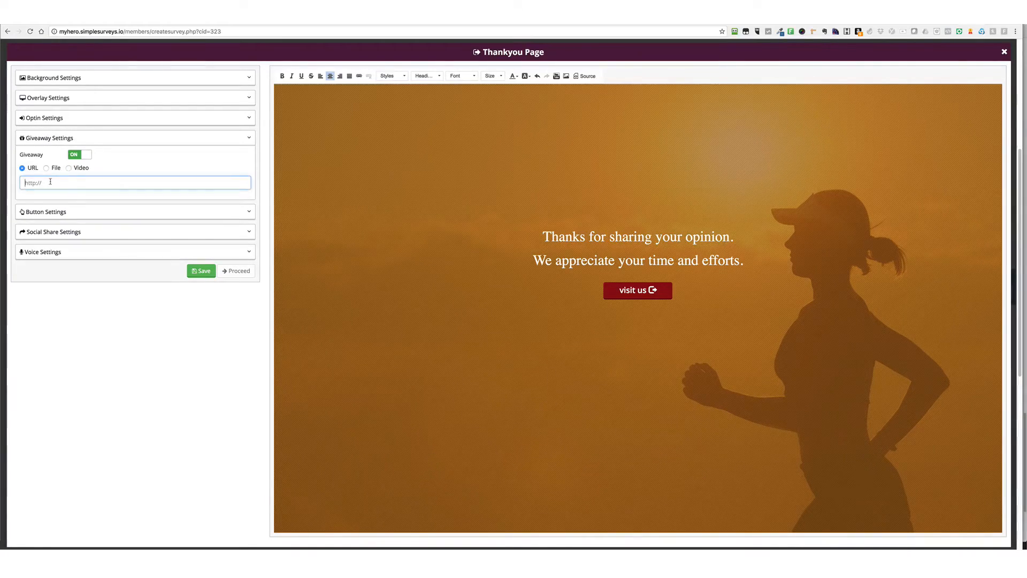
type("www.google.com")
Change the giveaway button's background color to purple #951399
left_click(83, 212)
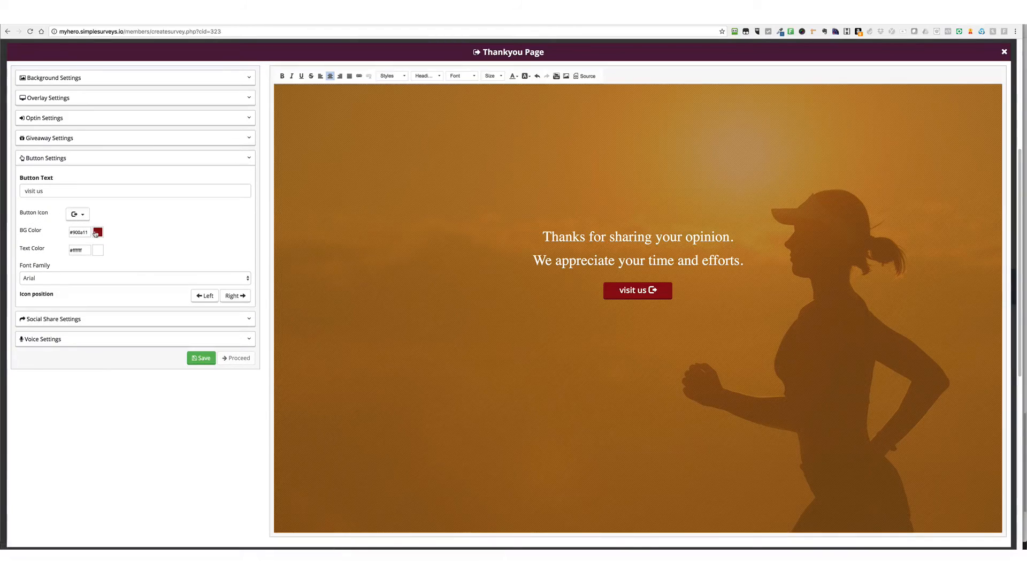
left_click(100, 235)
mouse_move(131, 256)
left_mouse_down()
mouse_move(117, 253)
mouse_move(120, 263)
left_mouse_up()
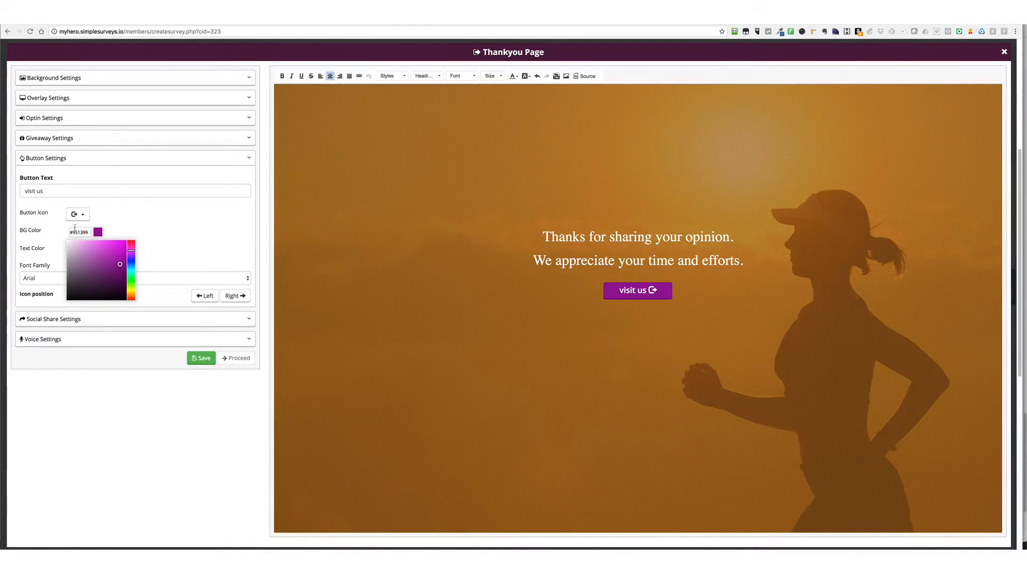
left_click(166, 234)
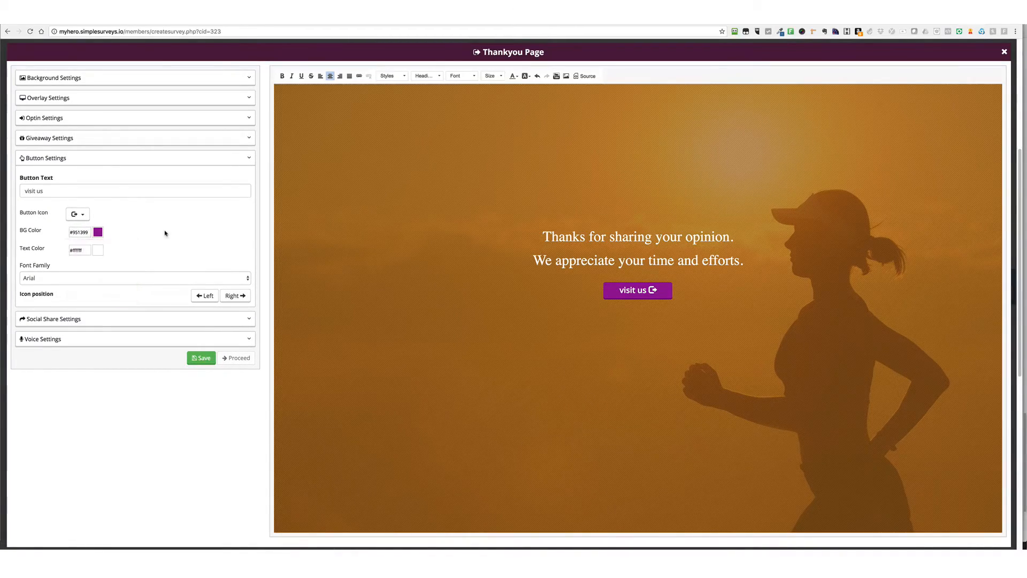
Set the giveaway button's text to "Check Us Out" and keep its icon positioned on the right
triple_click(35, 191)
key("BackSpace")
type("Check U")
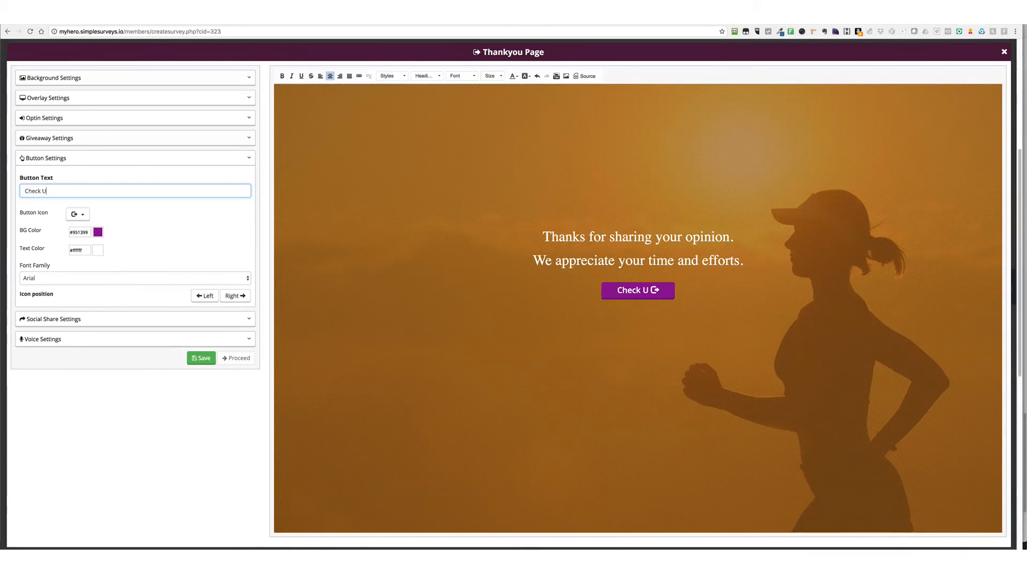
type("s Out ONline")
key("BackSpace")
key("BackSpace")
key("BackSpace")
key("BackSpace")
key("BackSpace")
key("BackSpace")
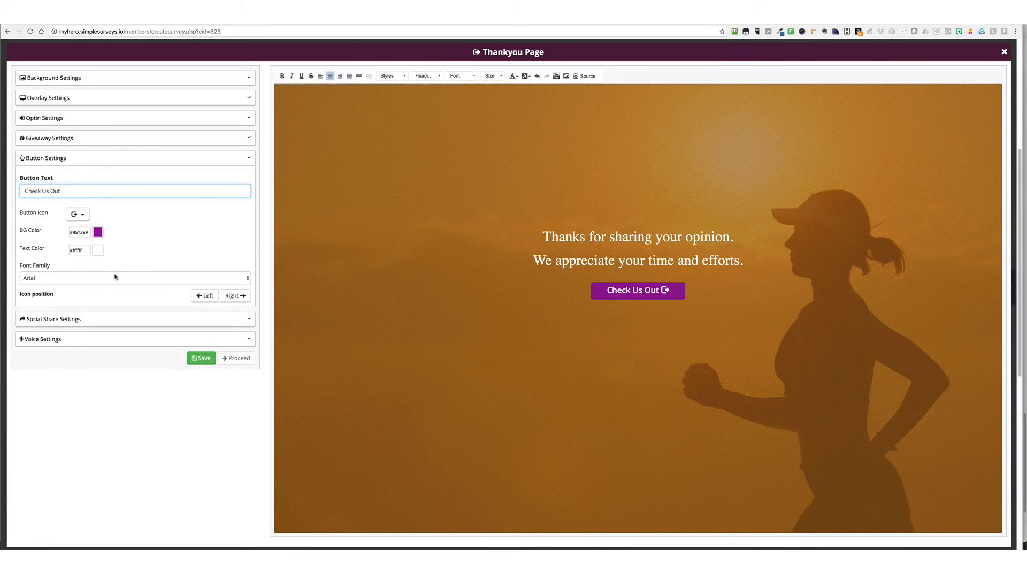
left_click(205, 297)
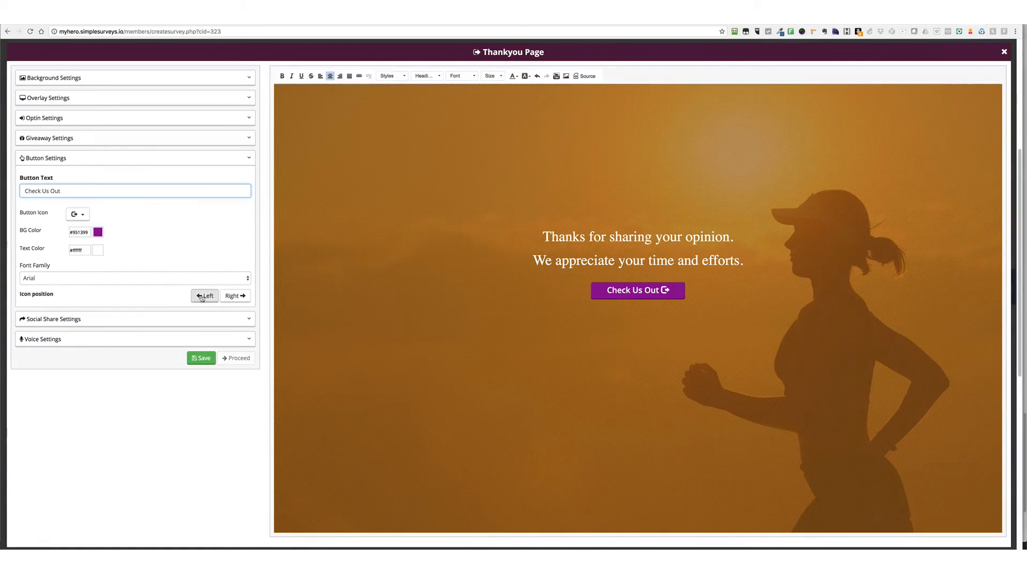
left_click(234, 296)
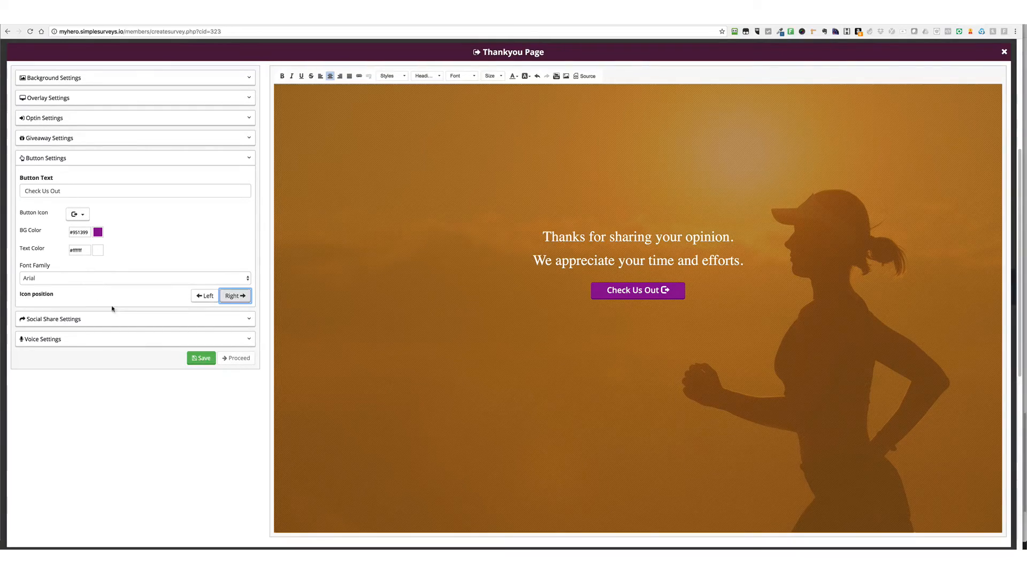
Turn on Facebook Share, Tweet and Google + sharing for the thank you page
left_click(93, 319)
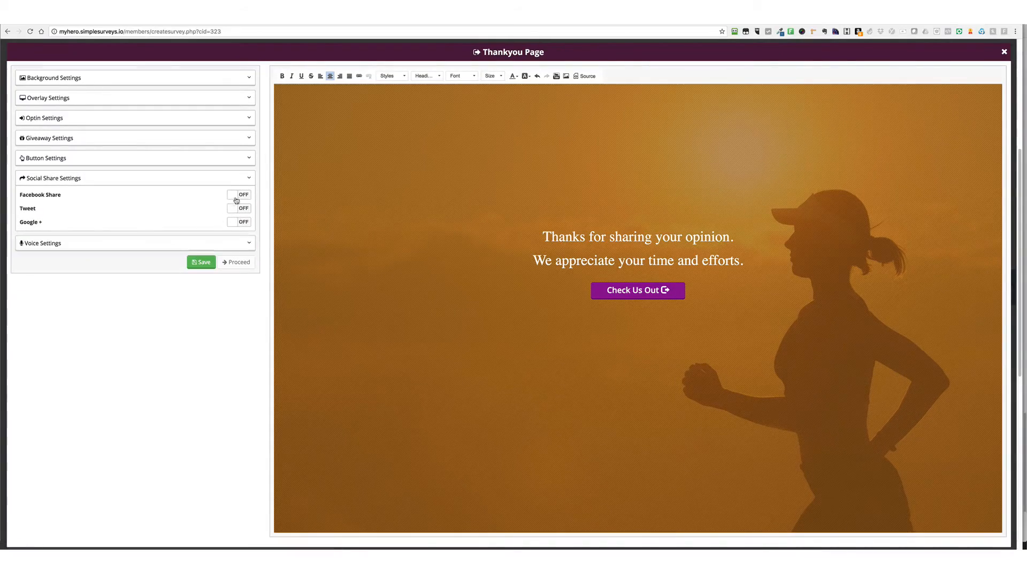
left_click(236, 197)
left_click(235, 208)
left_click(236, 222)
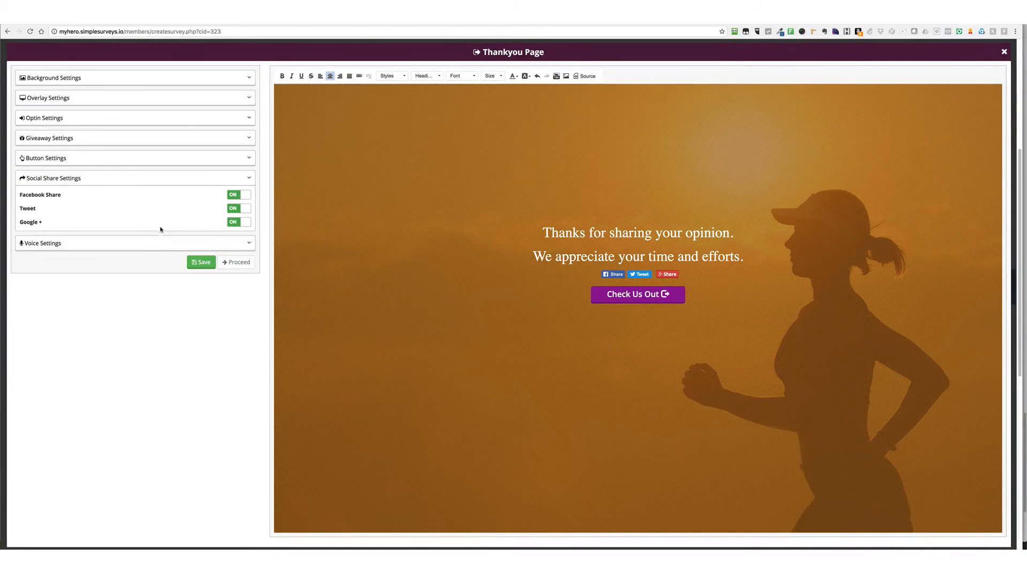
Turn on Text To Speech for the thank you page and save the page
left_click(150, 244)
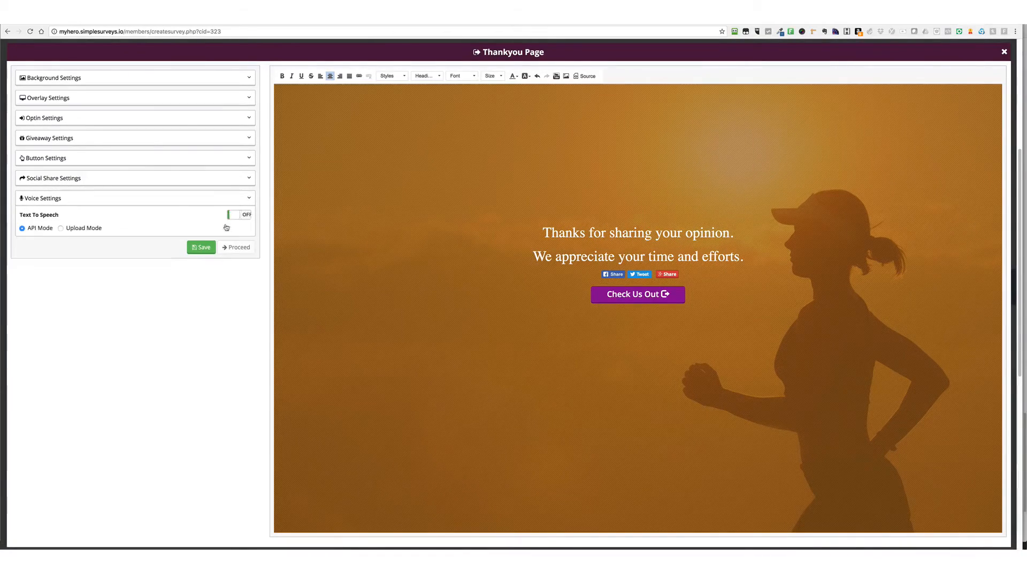
left_click(237, 215)
left_click(201, 248)
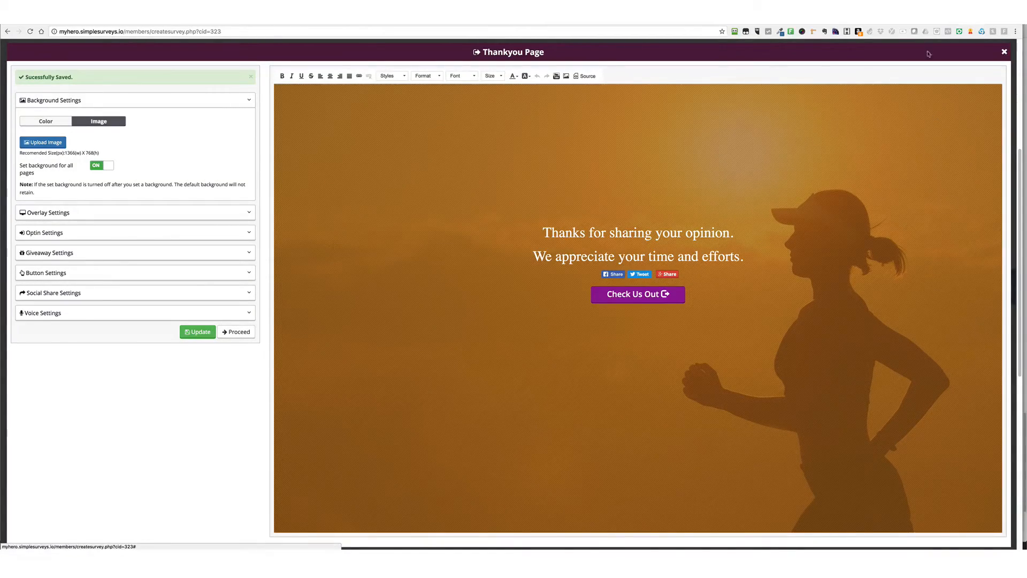
Review the saved giveaway and optin form settings, and close the Thankyou Page editor
left_click(54, 252)
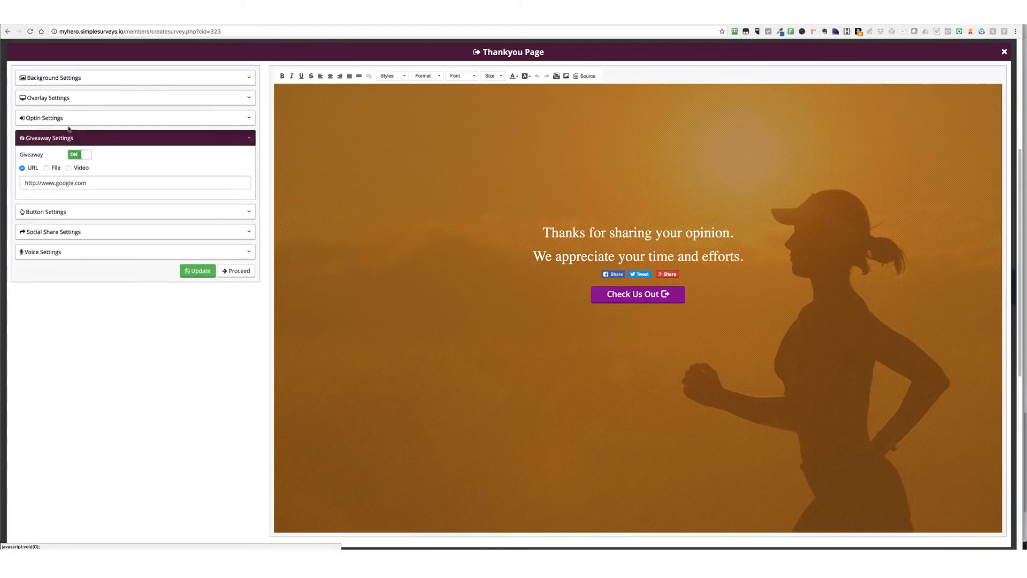
left_click(69, 119)
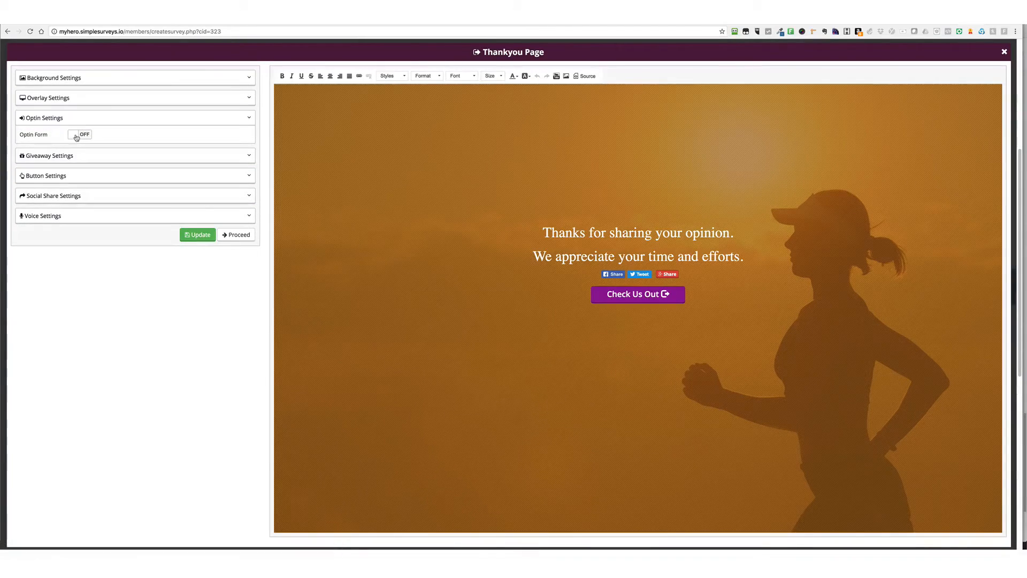
left_click(1005, 52)
Look over the finished survey pages and open the API Integrations page
scroll(246, 118, "up", 2)
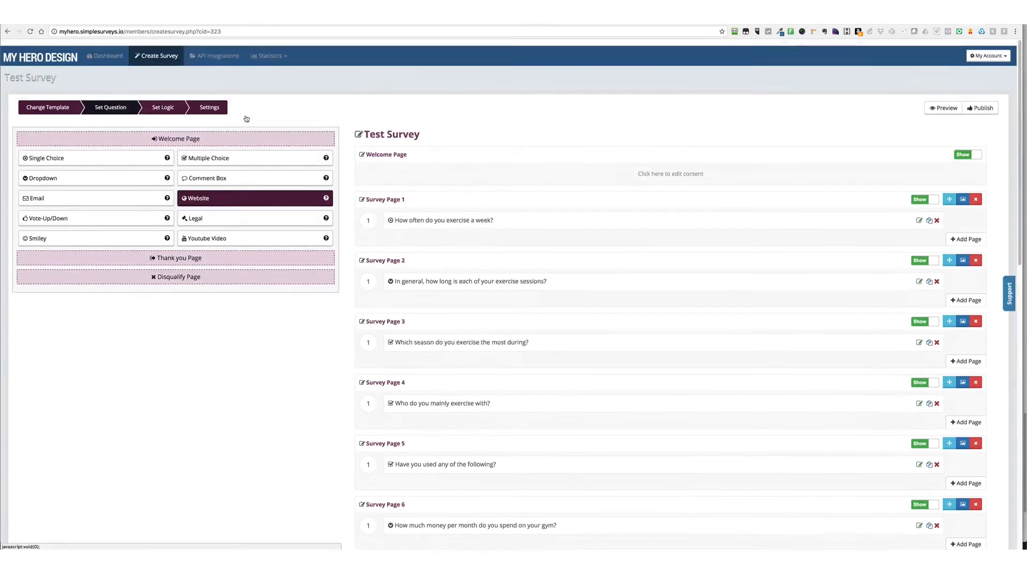
scroll(246, 118, "down", 1)
left_click(218, 50)
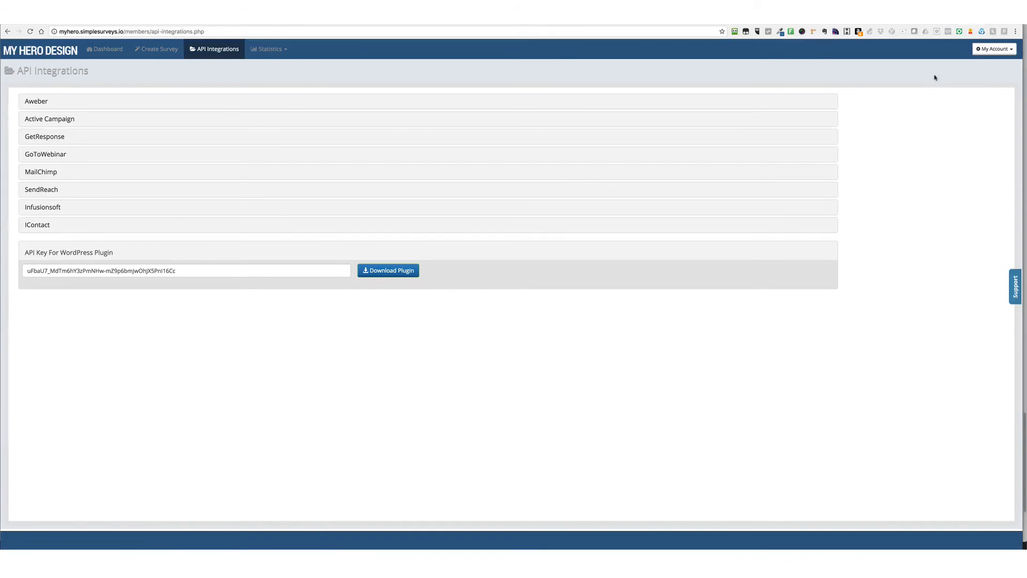
Open the survey statistics and list them for My Hero Design Survey
left_click(262, 51)
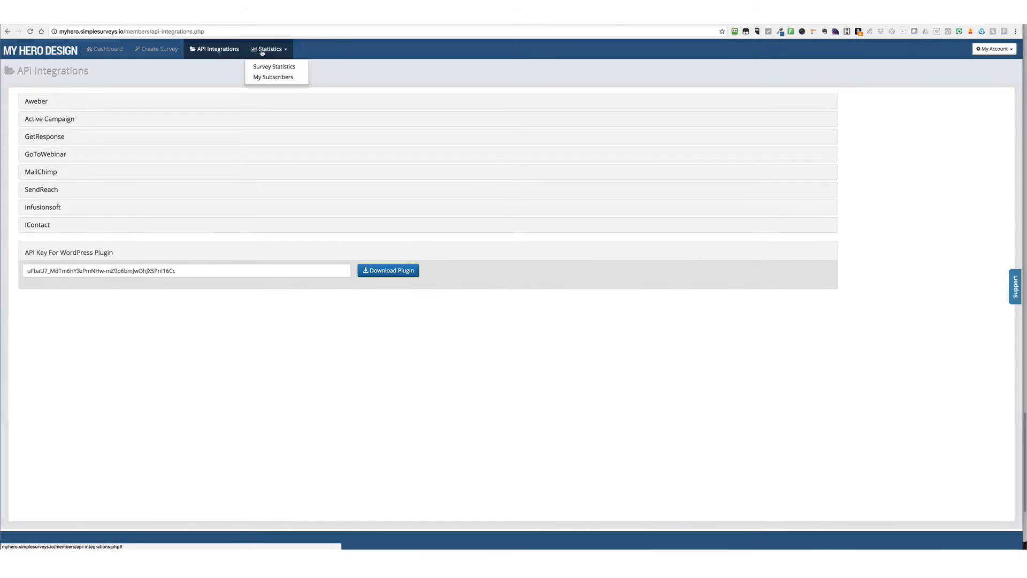
left_click(266, 67)
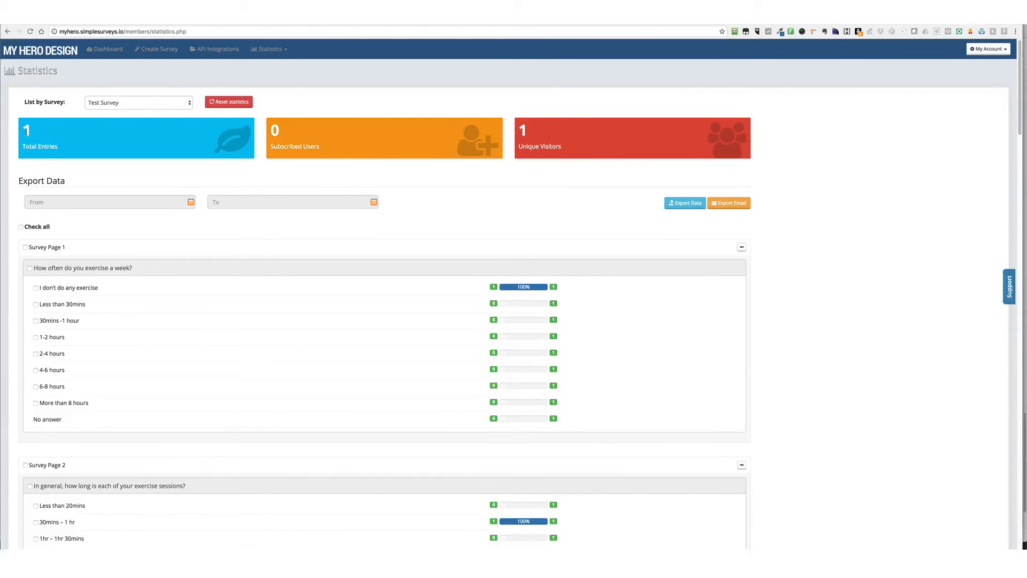
left_click(89, 162)
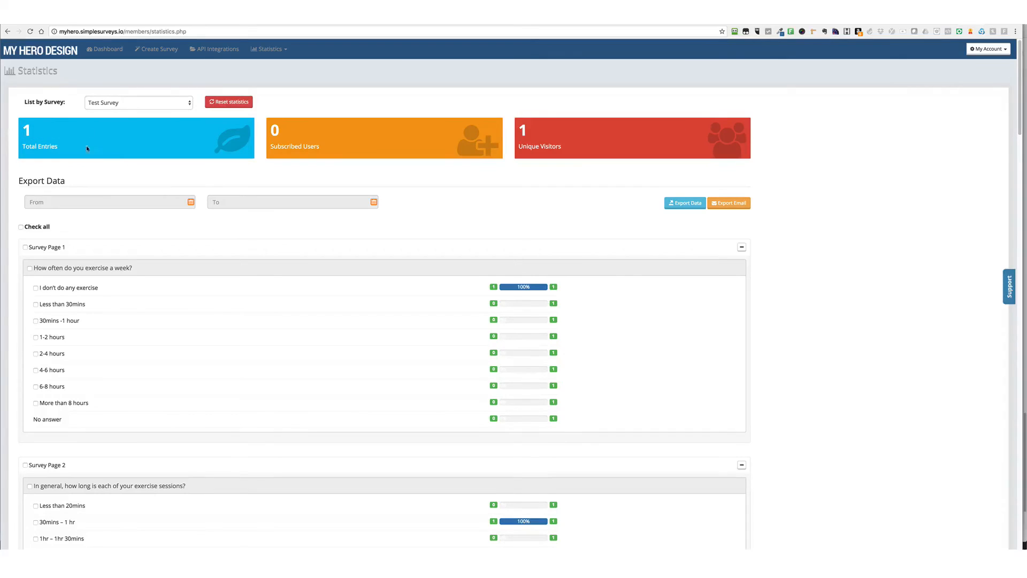
left_click(127, 104)
left_click(124, 111)
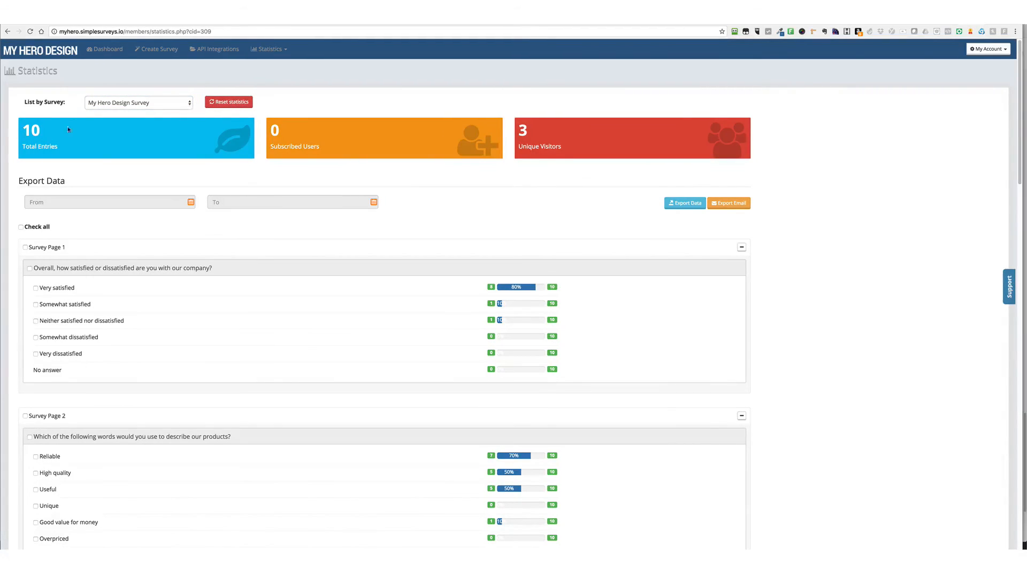
Examine the answer statistics of each survey page and read the written responses to the comments question on Survey Page 9
scroll(443, 215, "down", 8)
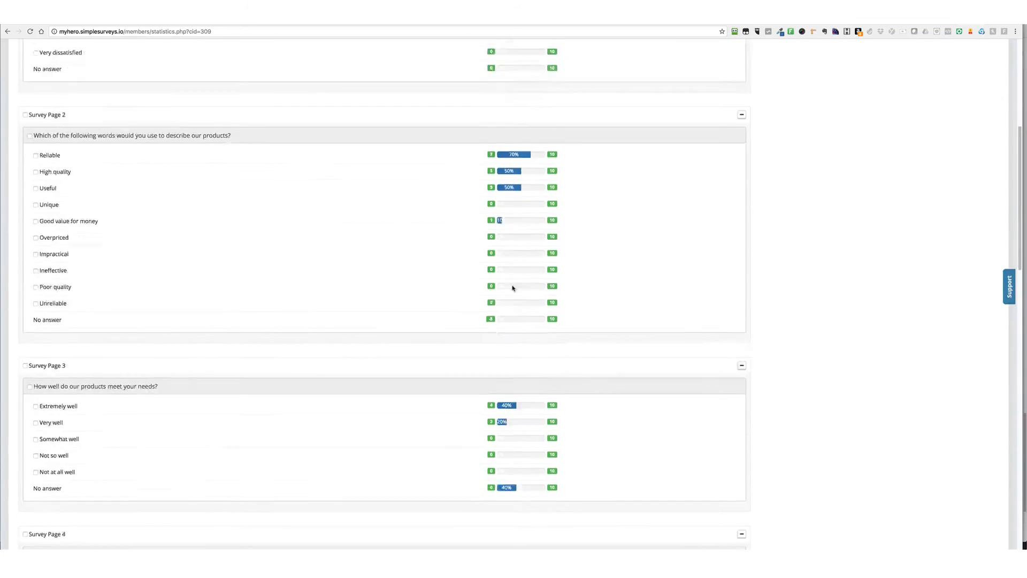
scroll(511, 278, "down", 6)
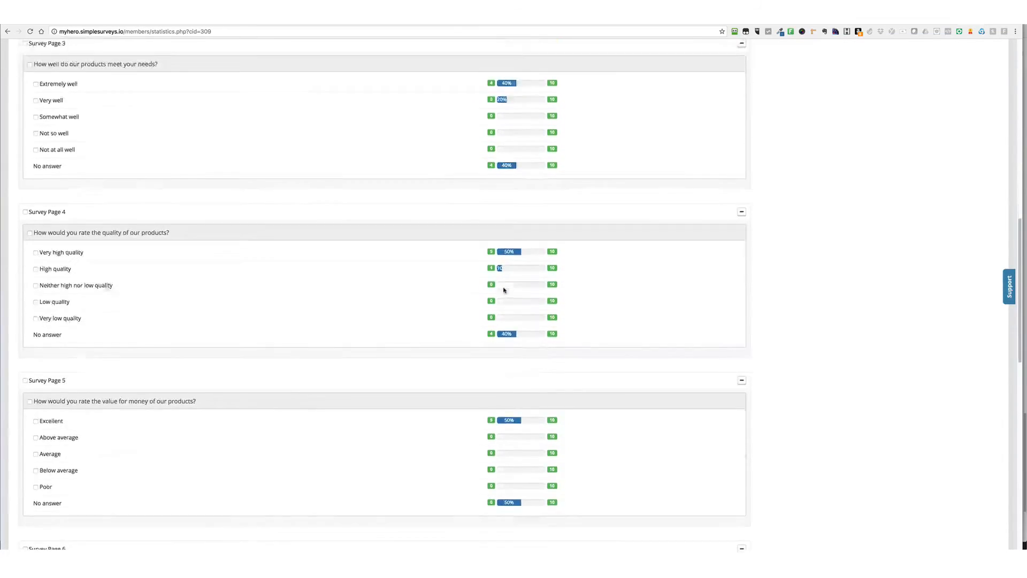
scroll(509, 262, "down", 10)
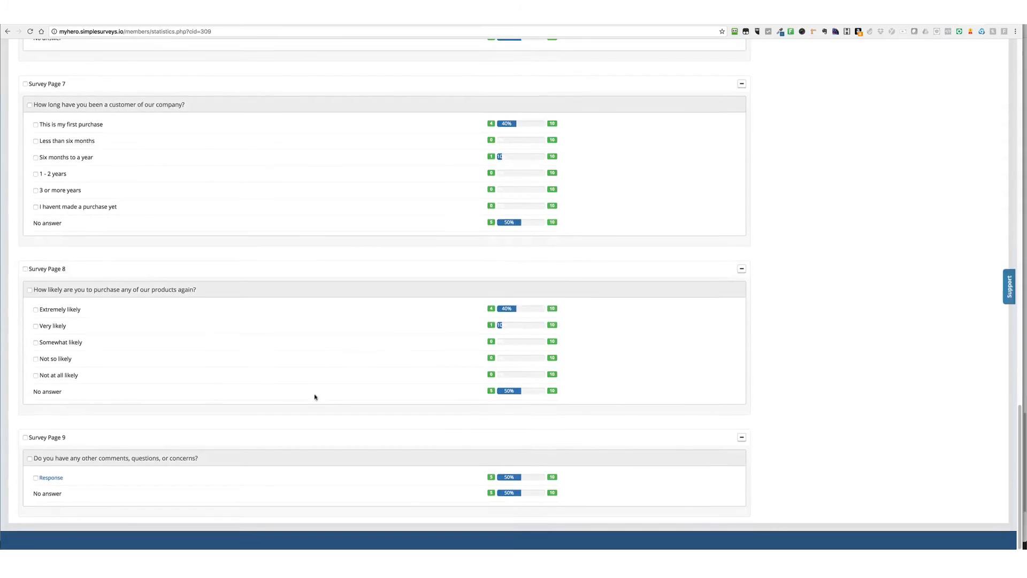
left_click(51, 479)
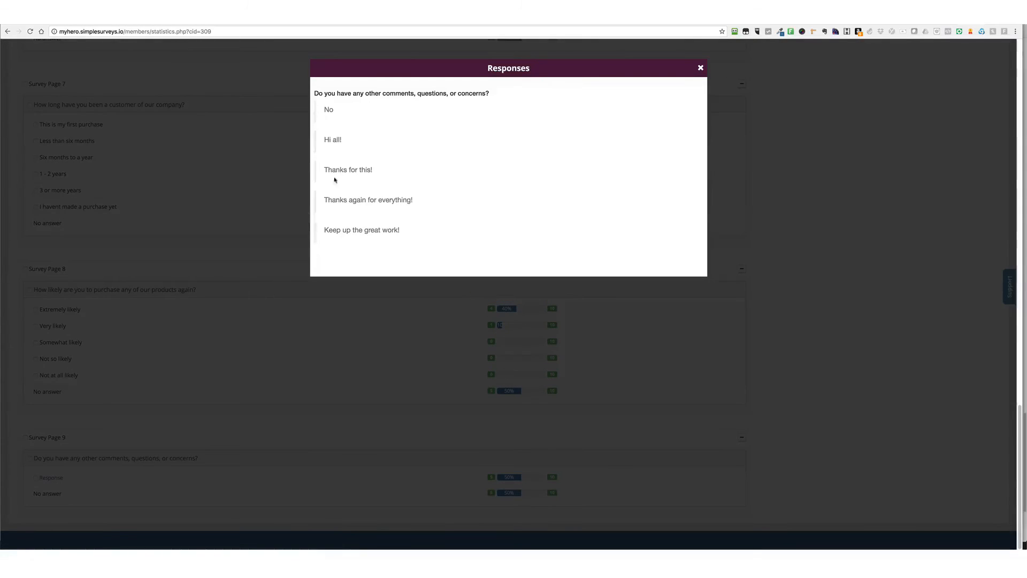
left_click(700, 68)
scroll(399, 306, "up", 20)
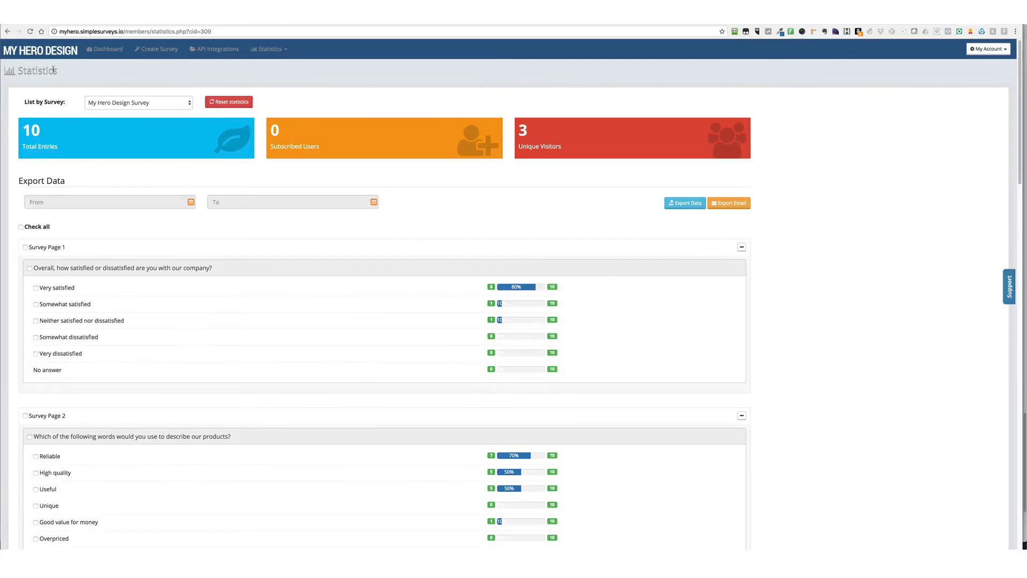
Return to the dashboard and open the direct link of My Hero Design Survey in a new tab
left_click(99, 51)
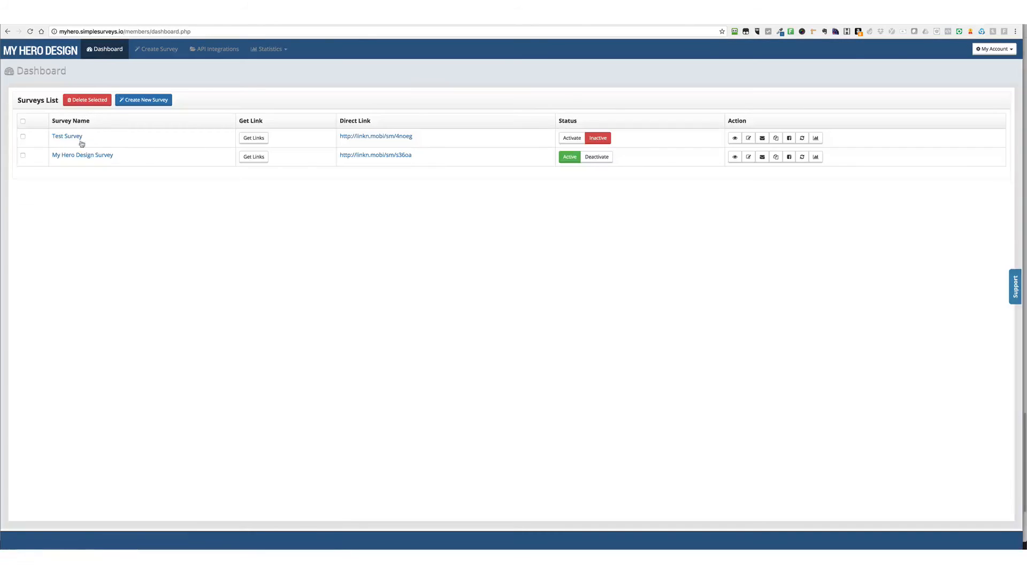
right_click(389, 156)
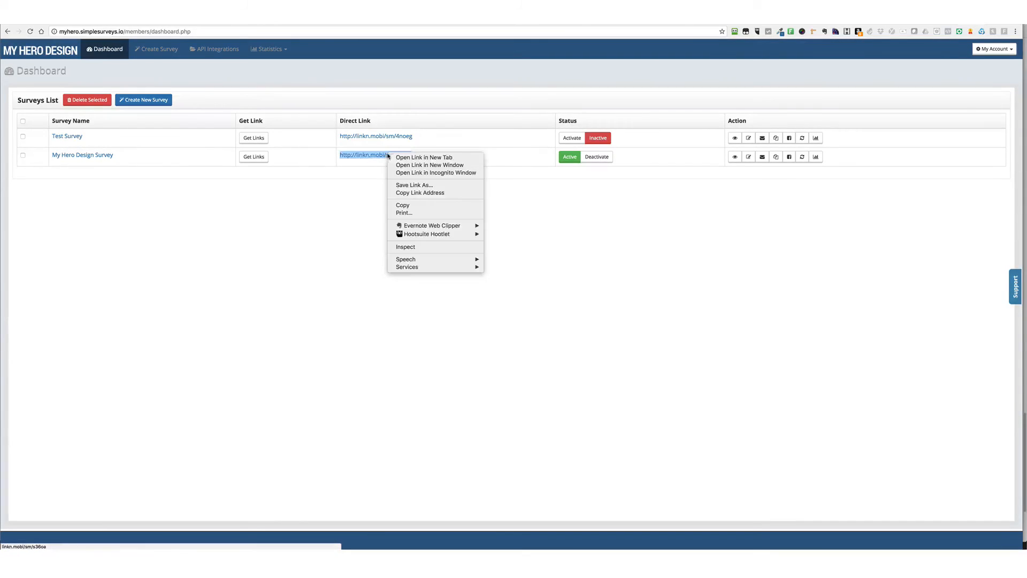
left_click(423, 158)
left_click(966, 19)
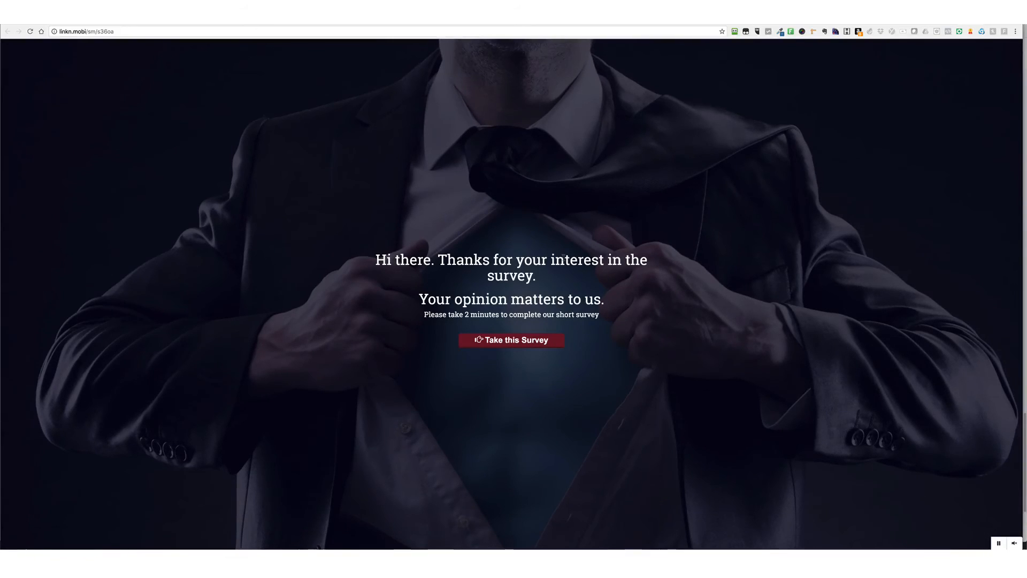
Take the survey, answering "Very satisfied" for the company and "Reliable", "High quality" and "Useful" for the products
left_click(535, 340)
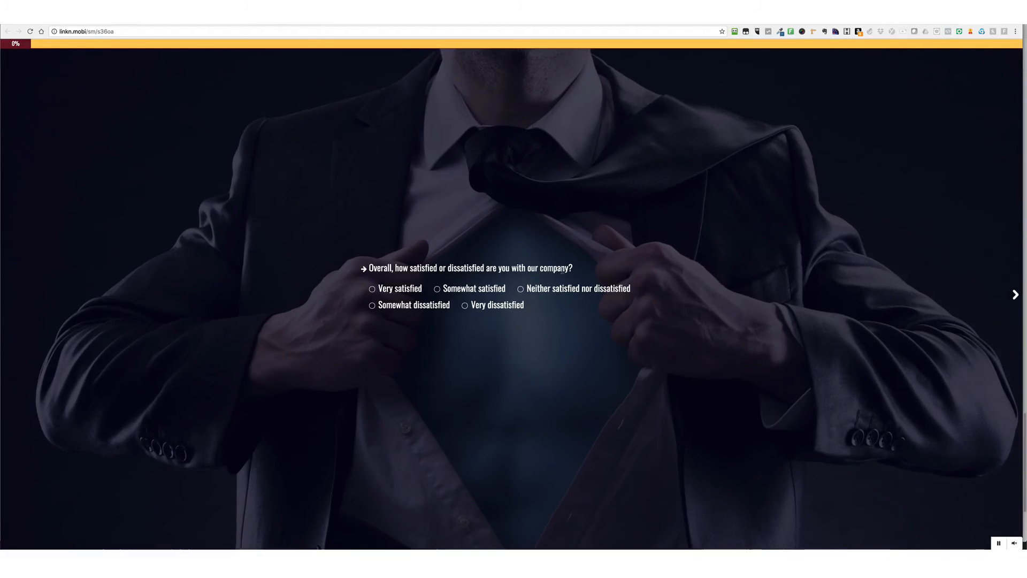
left_click(373, 289)
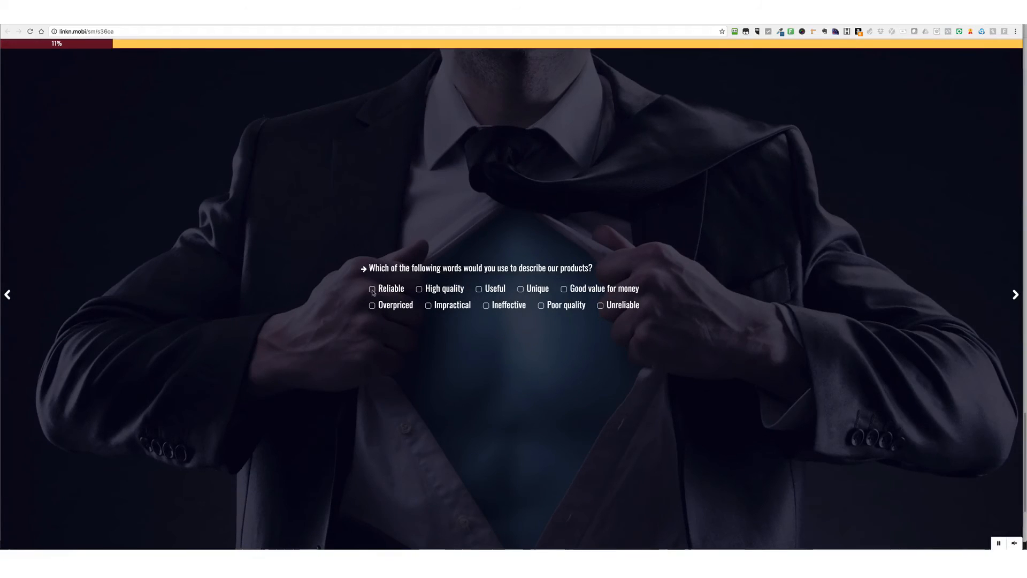
left_click(373, 290)
left_click(432, 290)
left_click(479, 289)
left_click(1016, 295)
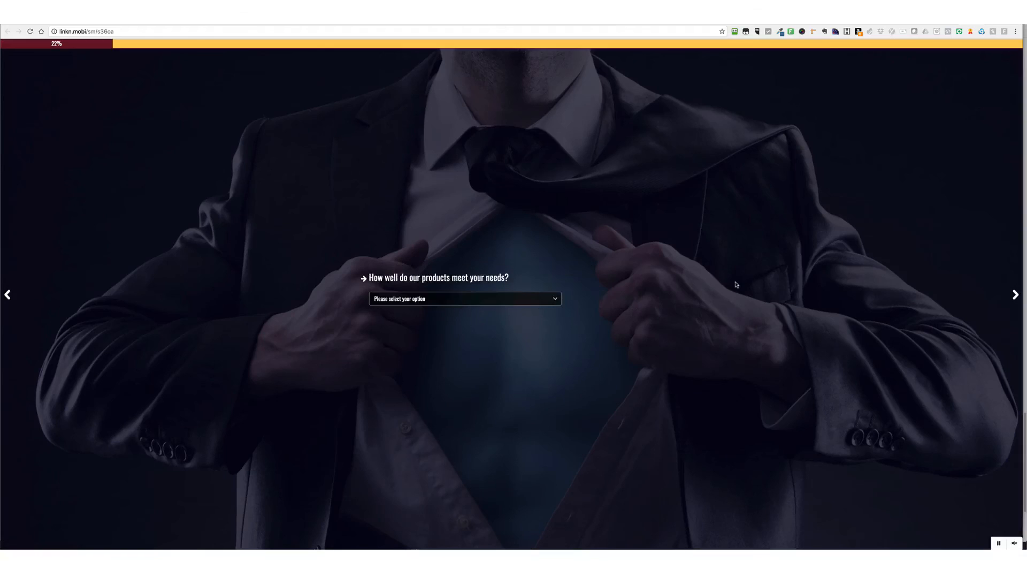
Answer "Very well" for how the products meet needs, complete the following question, and rate value for money "Excellent"
left_click(530, 299)
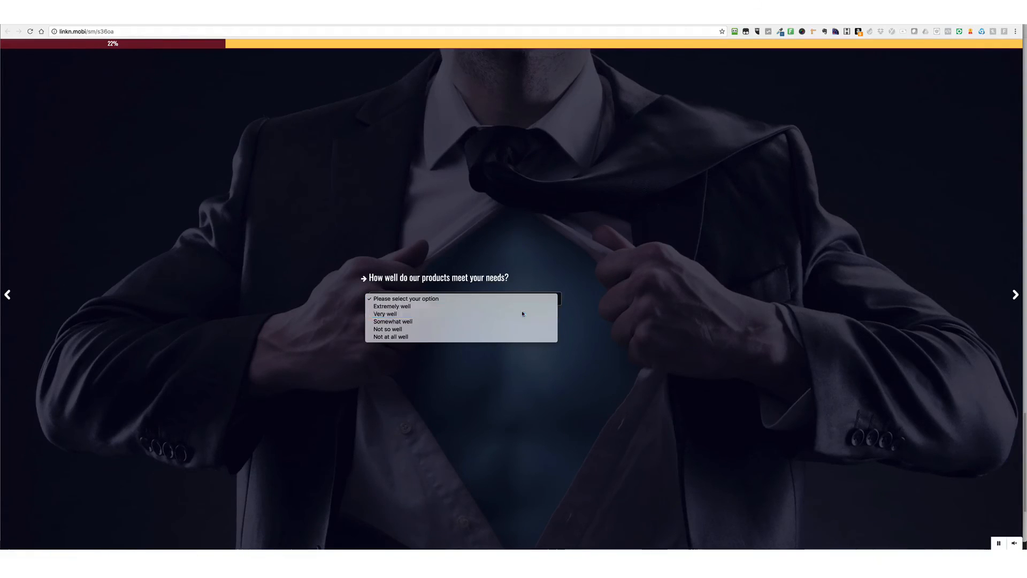
left_click(522, 312)
left_click(1016, 294)
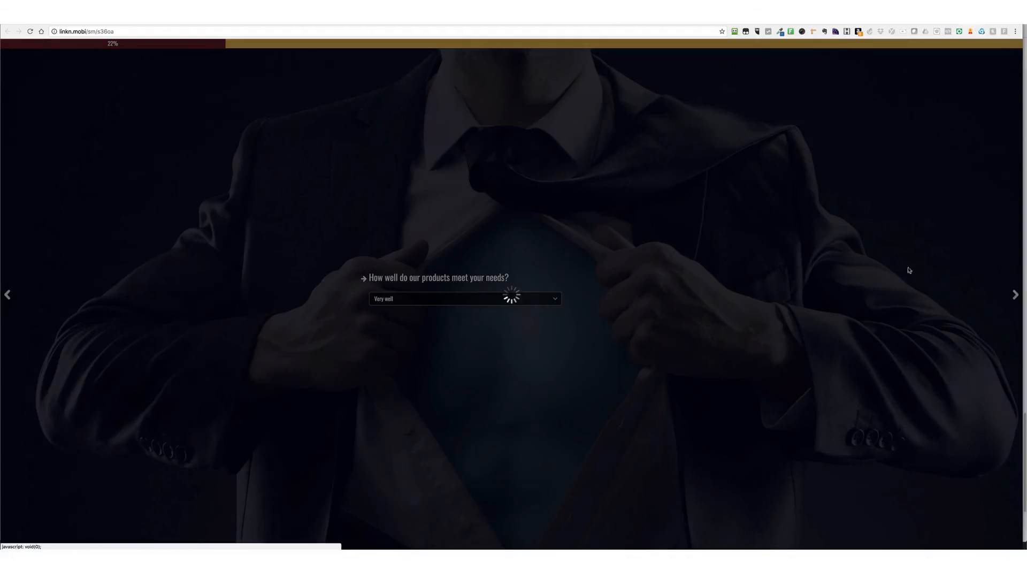
left_click(372, 289)
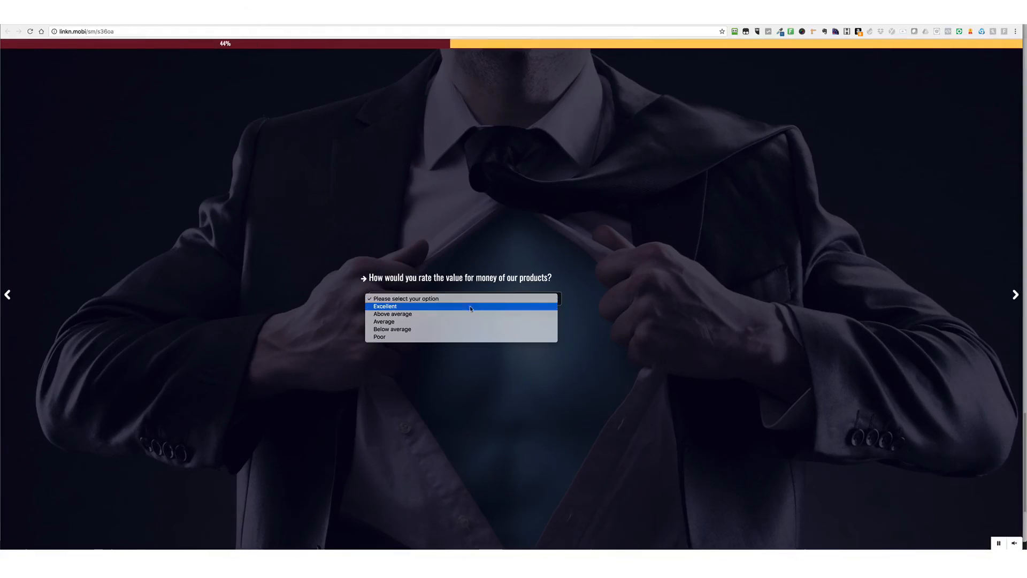
left_click(470, 306)
left_click(1015, 299)
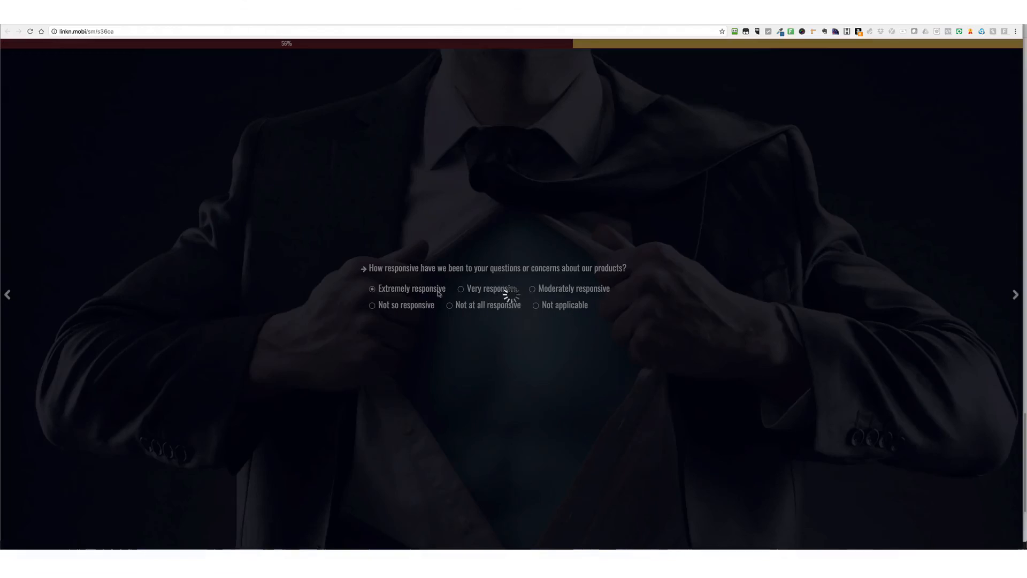
Answer "Extremely responsive" for responsiveness, and answer the questions on customer duration and likelihood of purchasing again
left_click(506, 291)
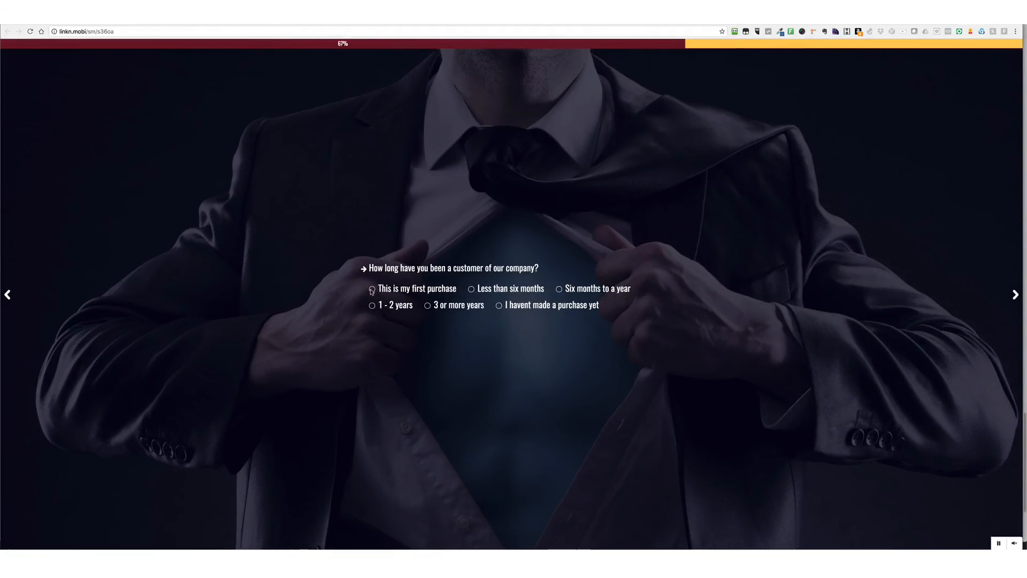
left_click(507, 292)
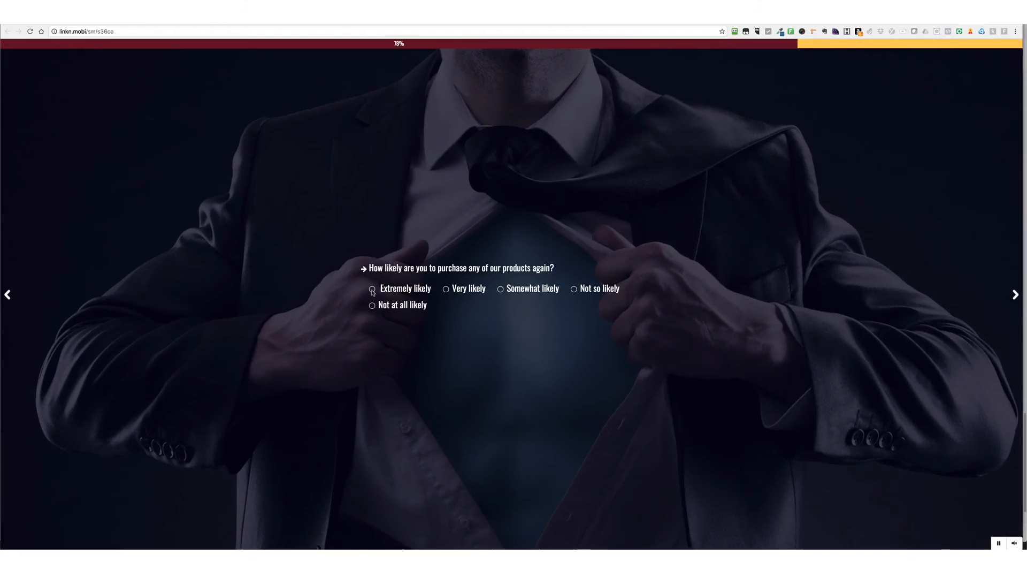
left_click(508, 292)
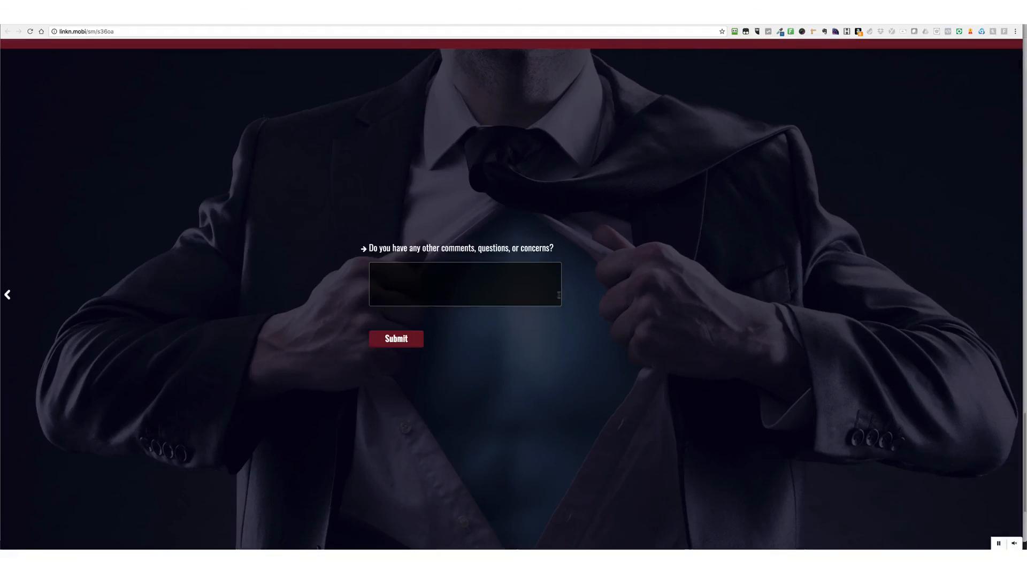
Enter the comment "Great job guys! Thanks!" on the final question and submit the survey
left_click(403, 285)
type("Th")
key("BackSpace")
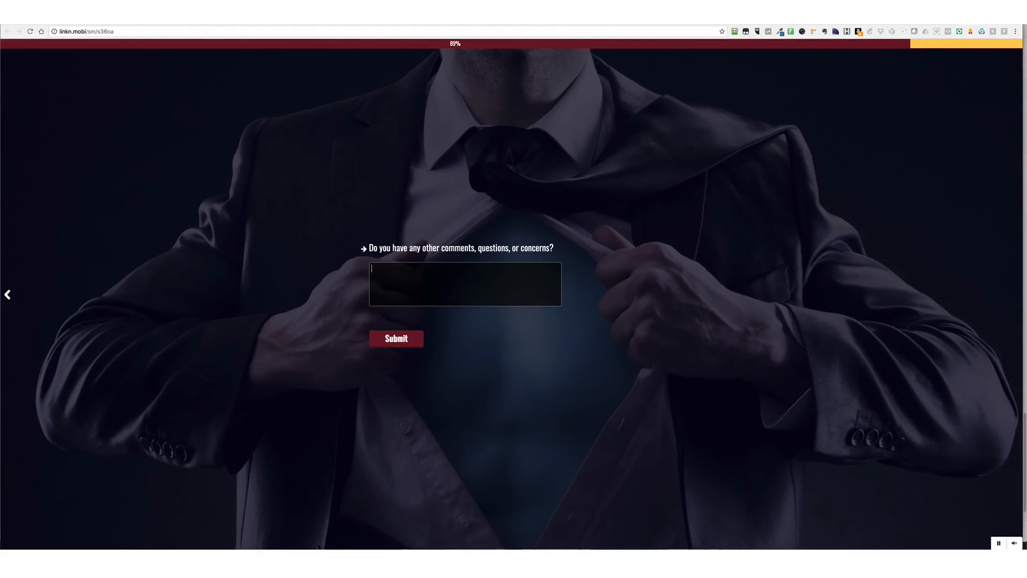
type("Great ")
type("job j")
type(" guys T")
type("!hanks!")
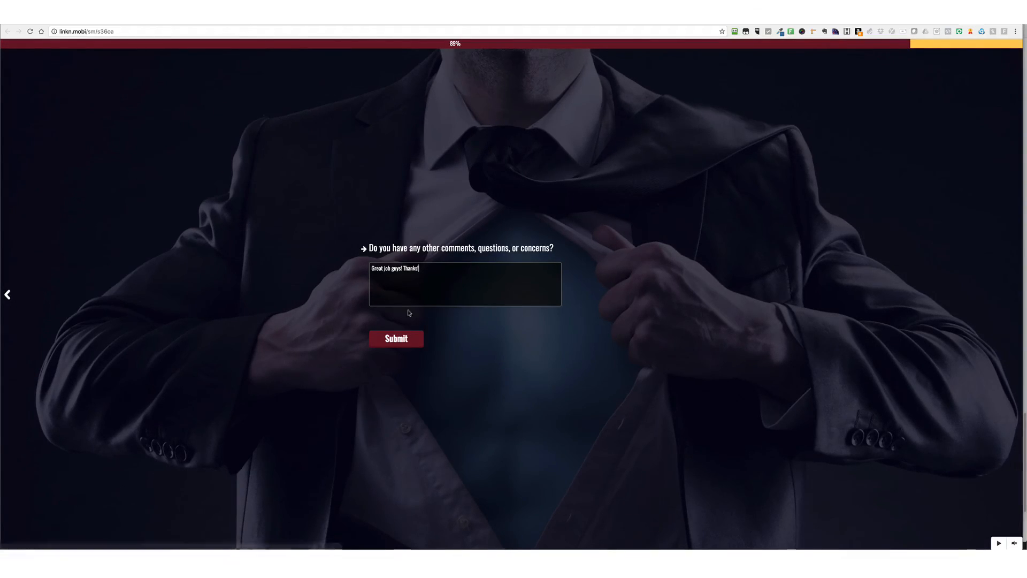
left_click(413, 340)
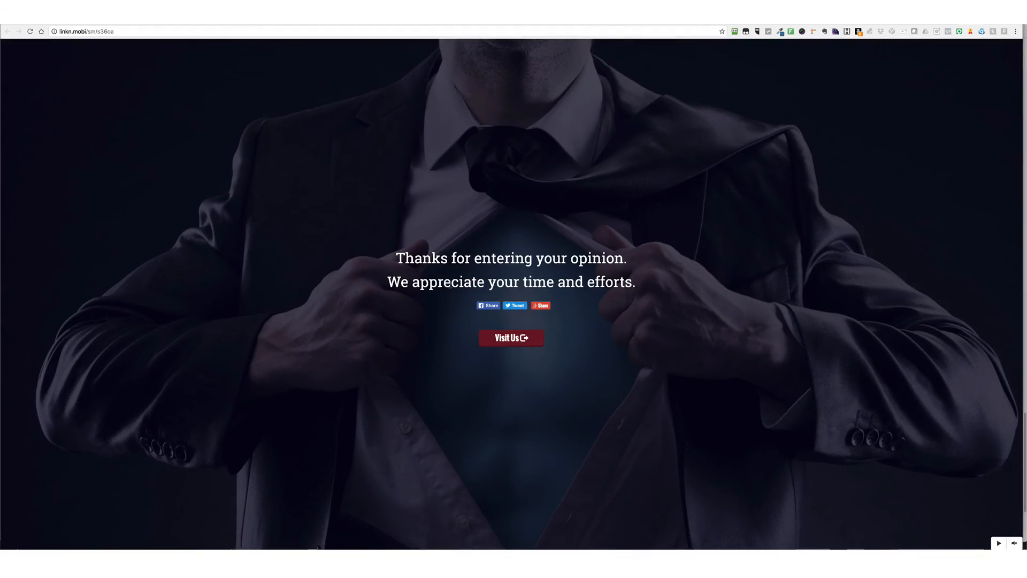
Follow the Visit Us link on the thank you page and return to the surveys dashboard
left_click(516, 338)
left_click(975, 19)
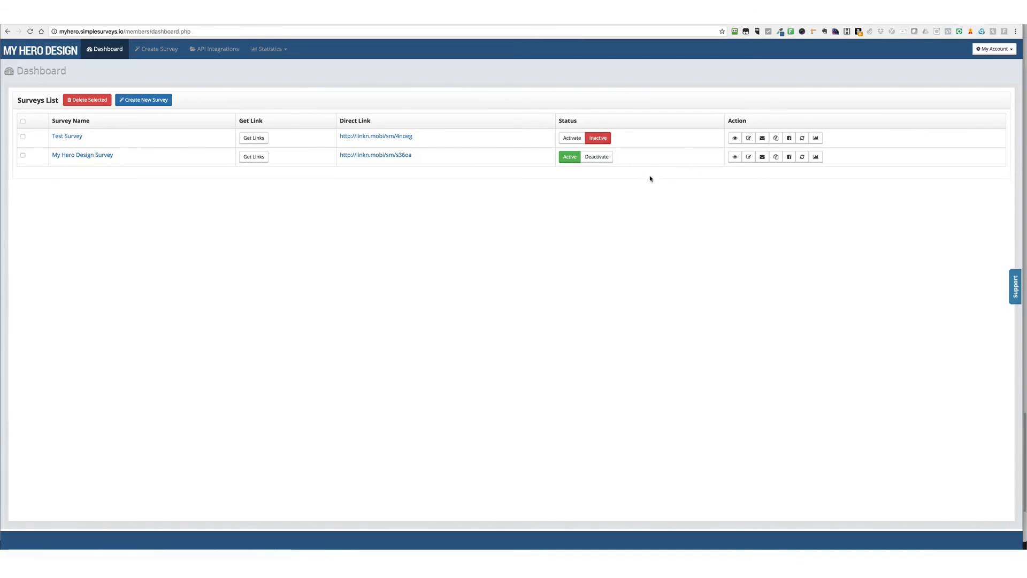
Activate Test Survey in the surveys list, and view its retargeting codes settings without changing them
left_click(575, 139)
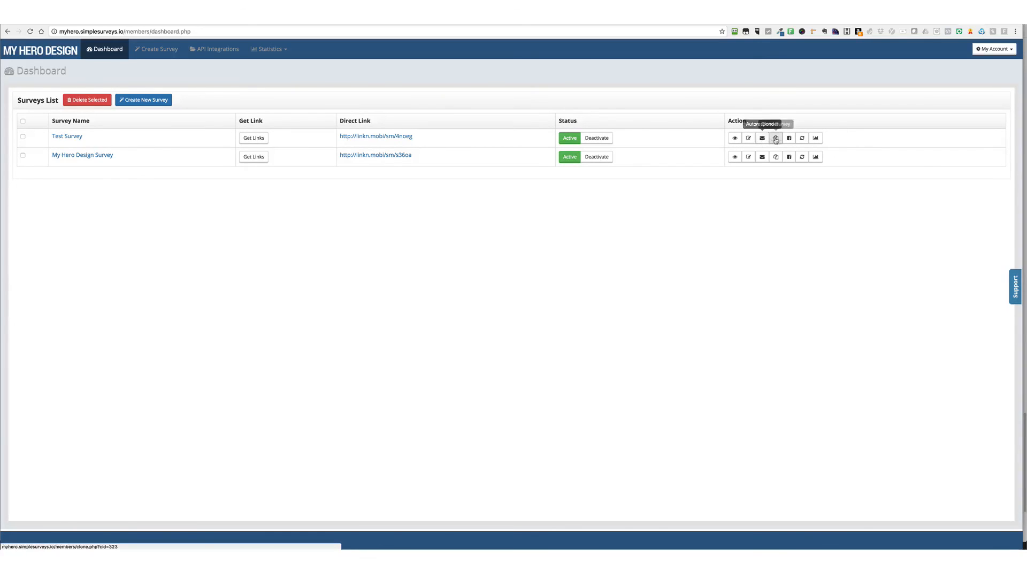
left_click(802, 138)
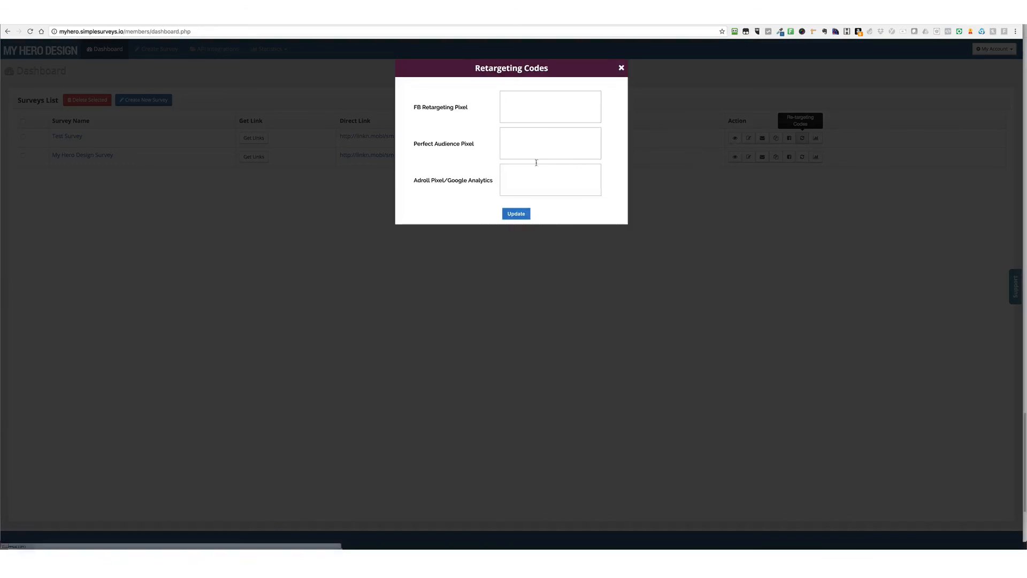
left_click(621, 68)
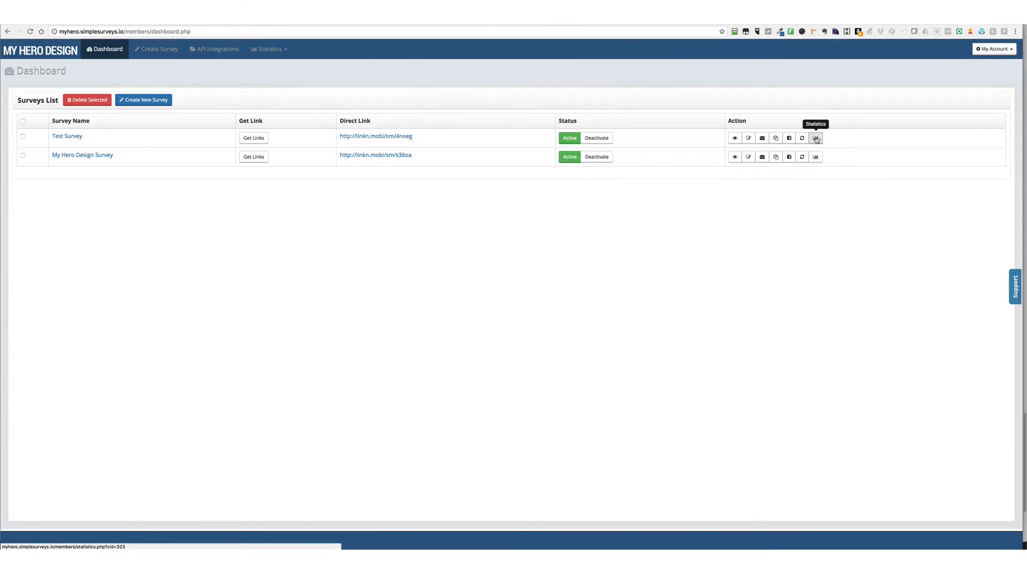